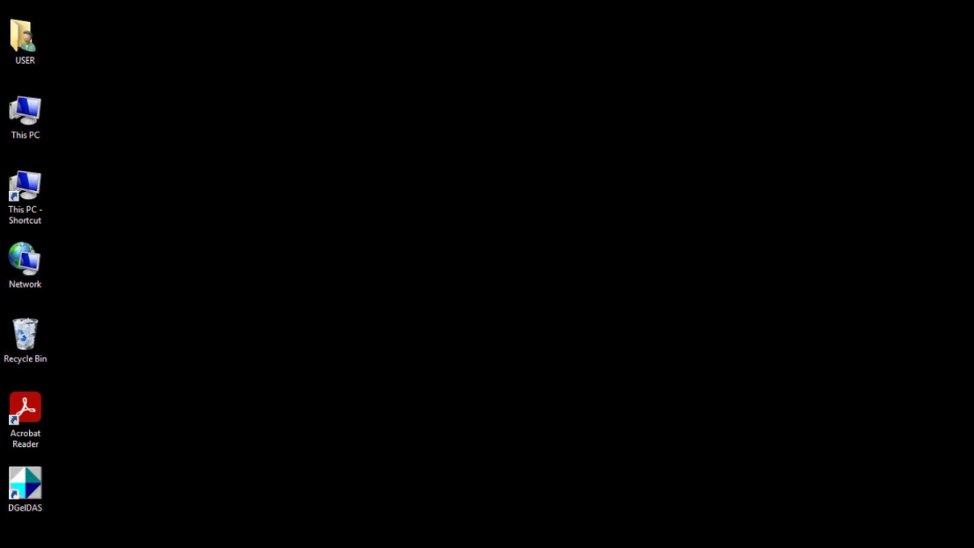
Launch DGelDAS and open the Sample1 gel image.
double_click(23, 489)
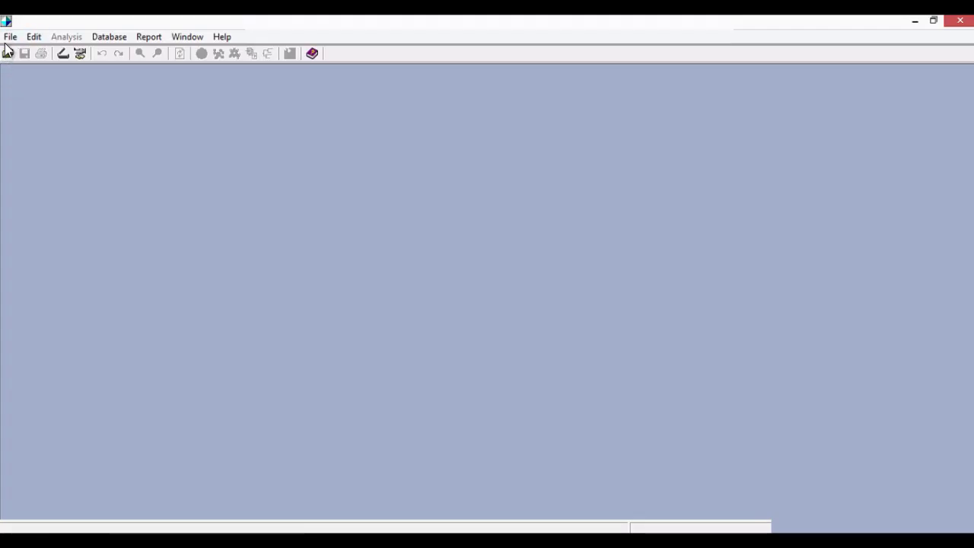
click(10, 36)
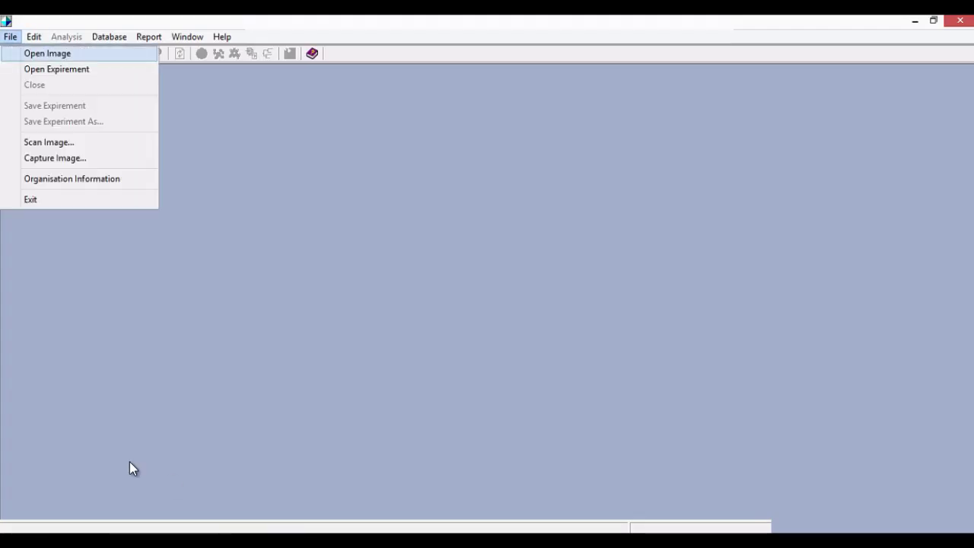
click(47, 52)
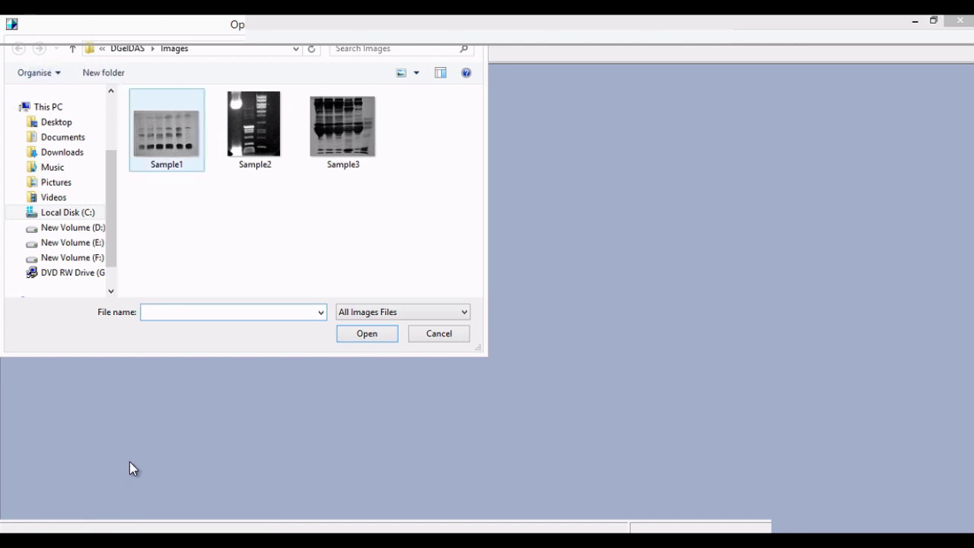
double_click(166, 129)
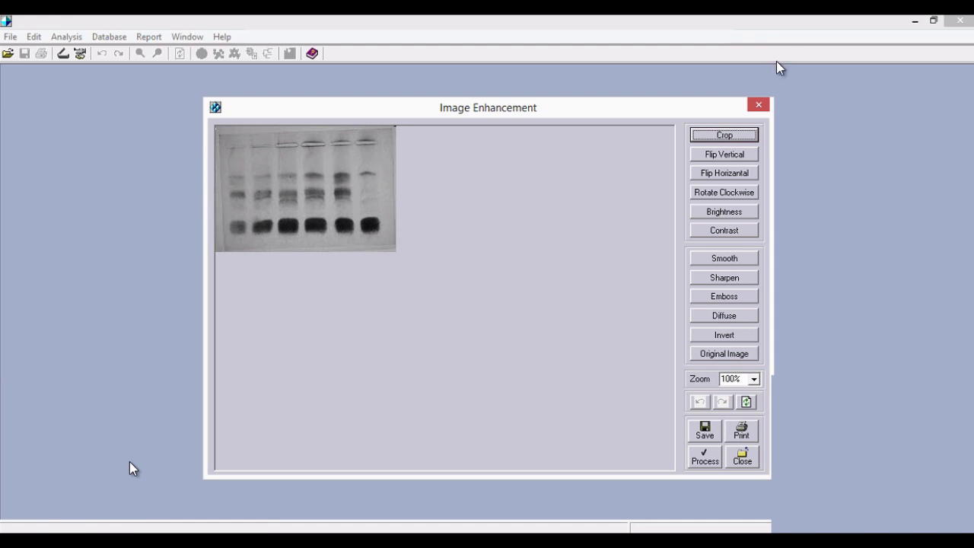
Crop the gel image to the area containing the bands and flip it vertically so the heaviest bands sit lowest.
click(727, 135)
drag(376, 223, 384, 238)
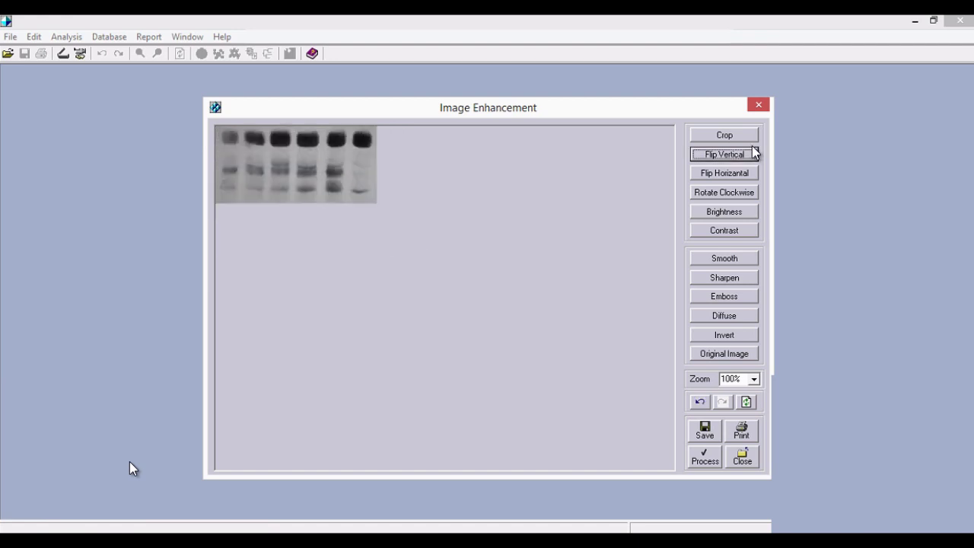
click(746, 155)
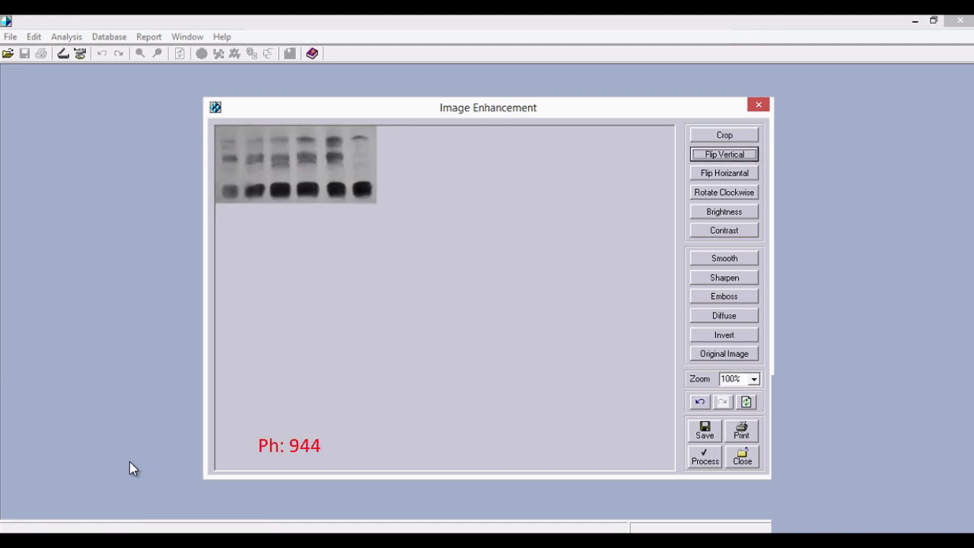
Try flipping the cropped image horizontally twice and rotating it clockwise through a full turn.
click(750, 173)
click(749, 172)
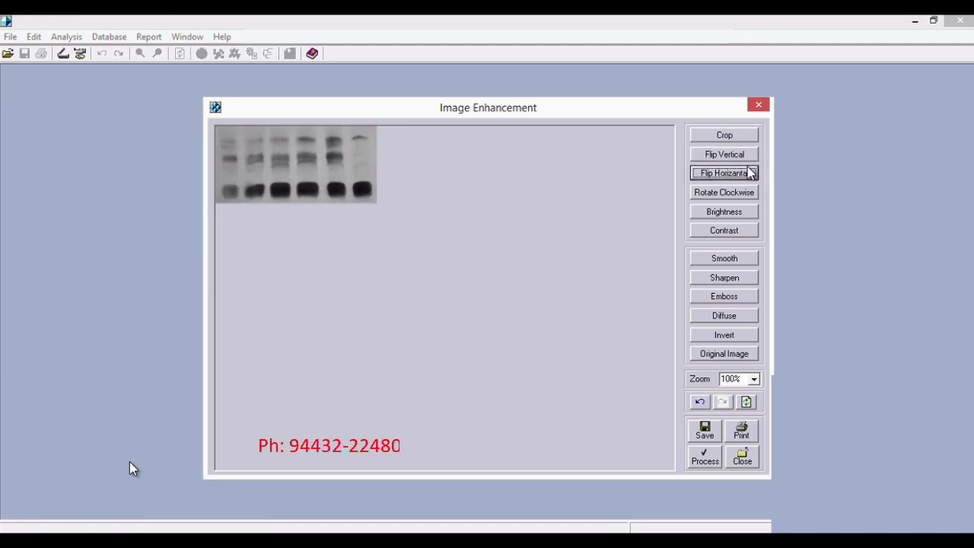
click(749, 193)
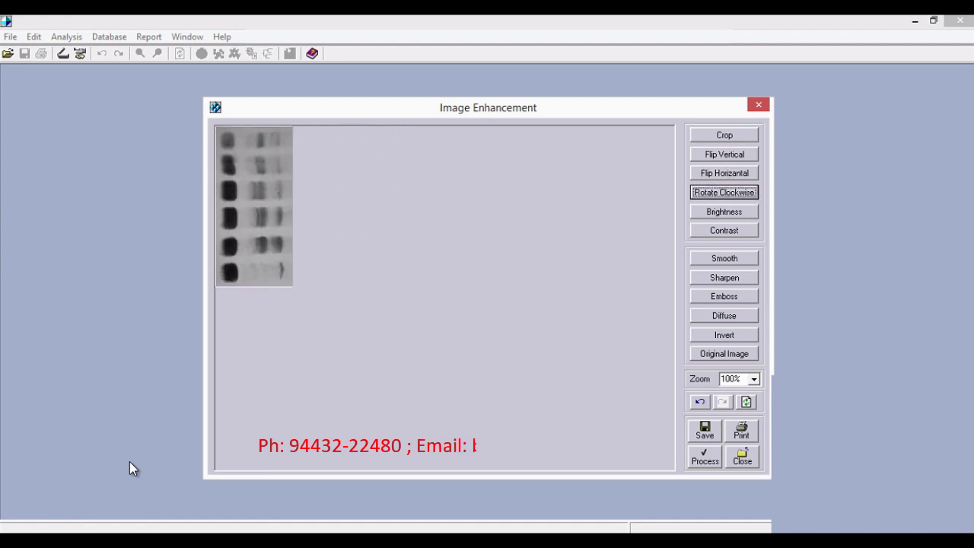
click(750, 193)
click(750, 193)
click(750, 192)
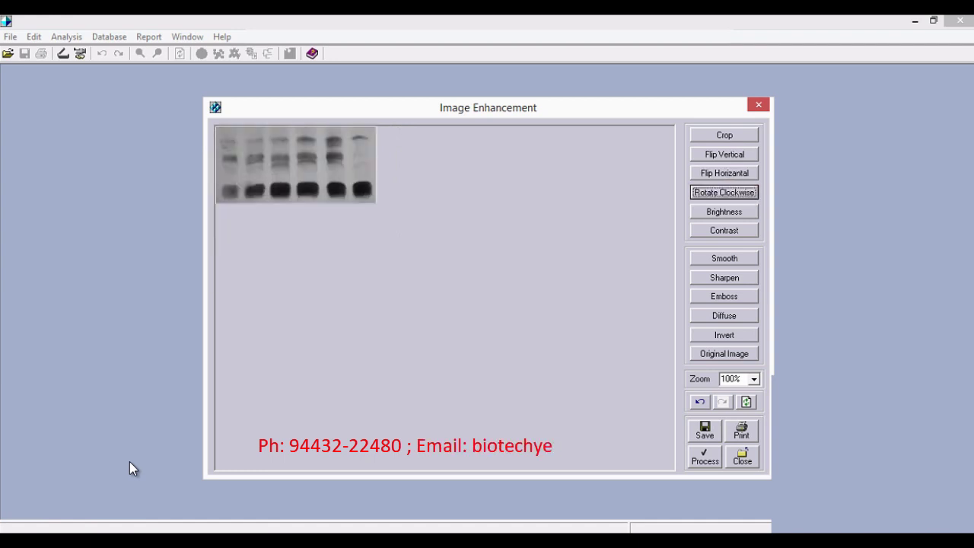
Set the image brightness to 33 and contrast to 4, and smooth the image.
click(753, 213)
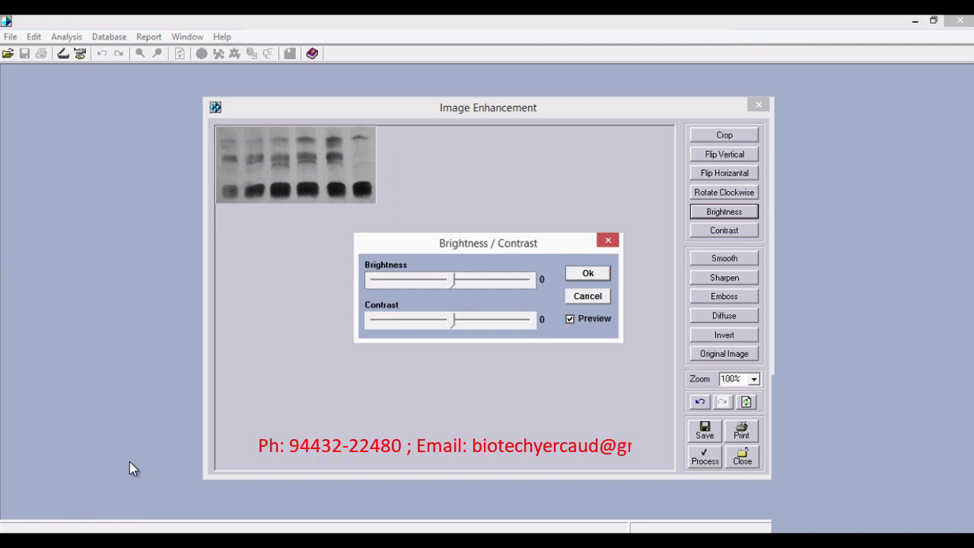
drag(453, 280, 474, 280)
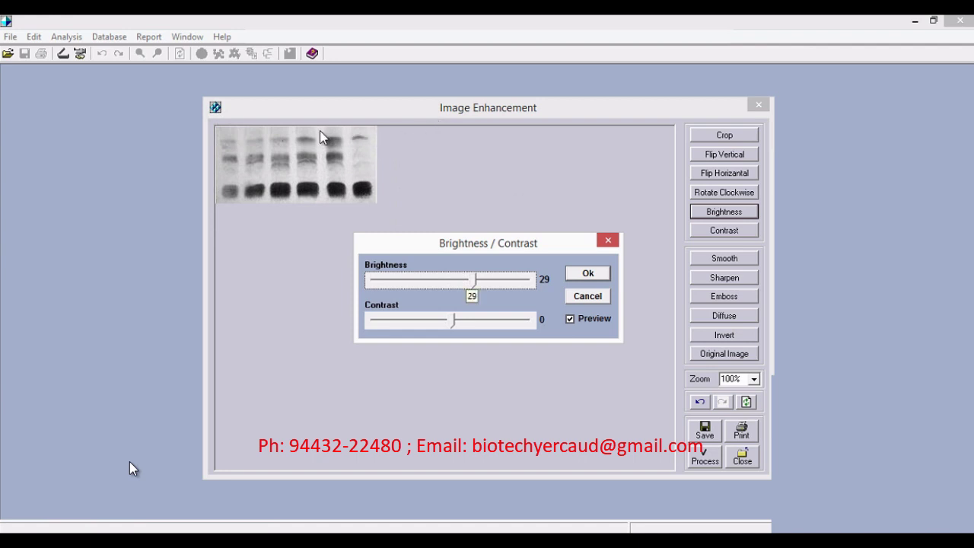
mouse_move(453, 319)
mouse_down()
mouse_move(465, 319)
mouse_move(446, 320)
mouse_move(456, 320)
mouse_up()
drag(475, 280, 478, 281)
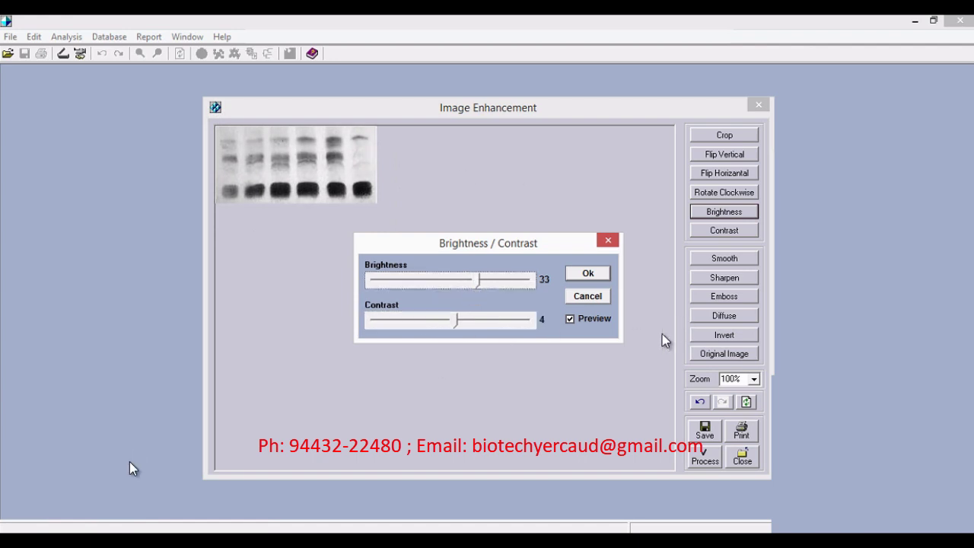
key(Return)
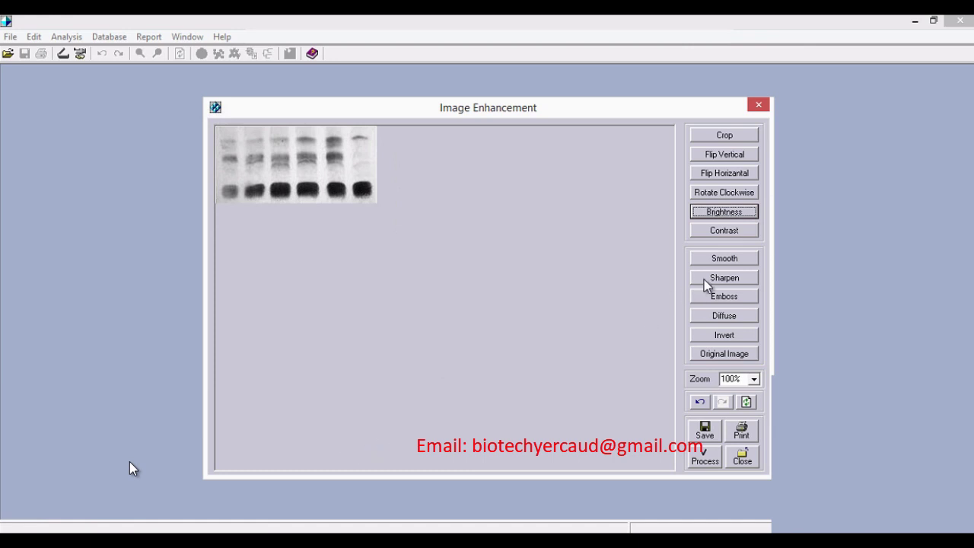
click(739, 260)
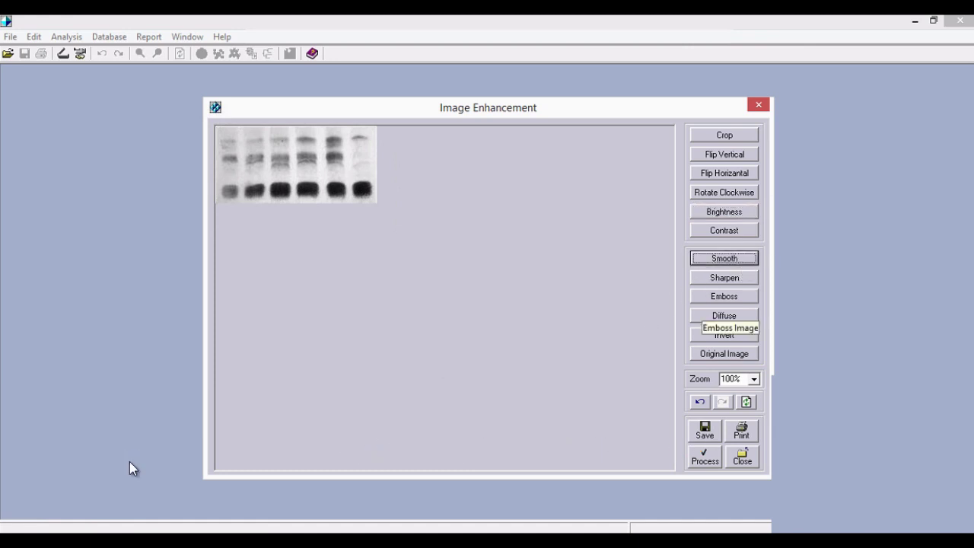
Try the Emboss effect and undo it, and invert the image colours and revert them.
click(724, 296)
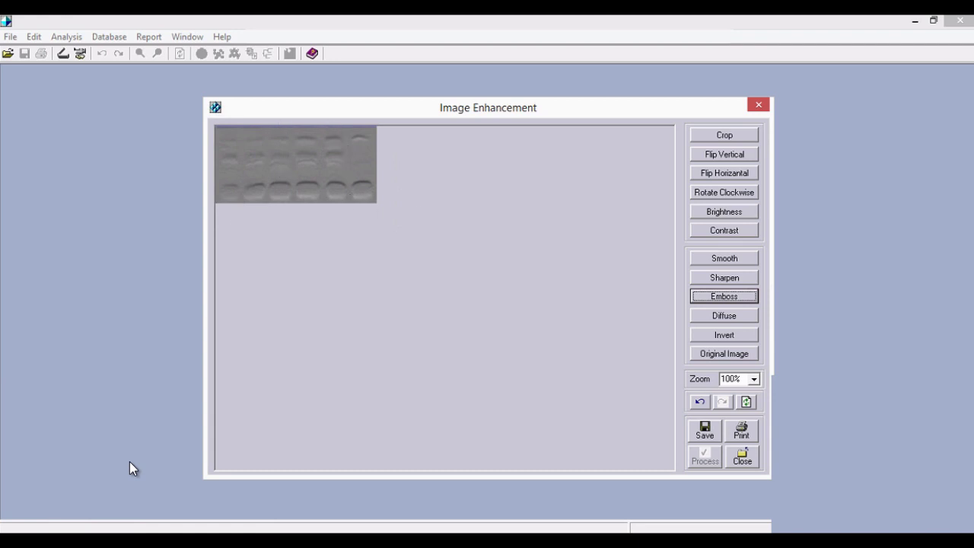
key(ctrl+z)
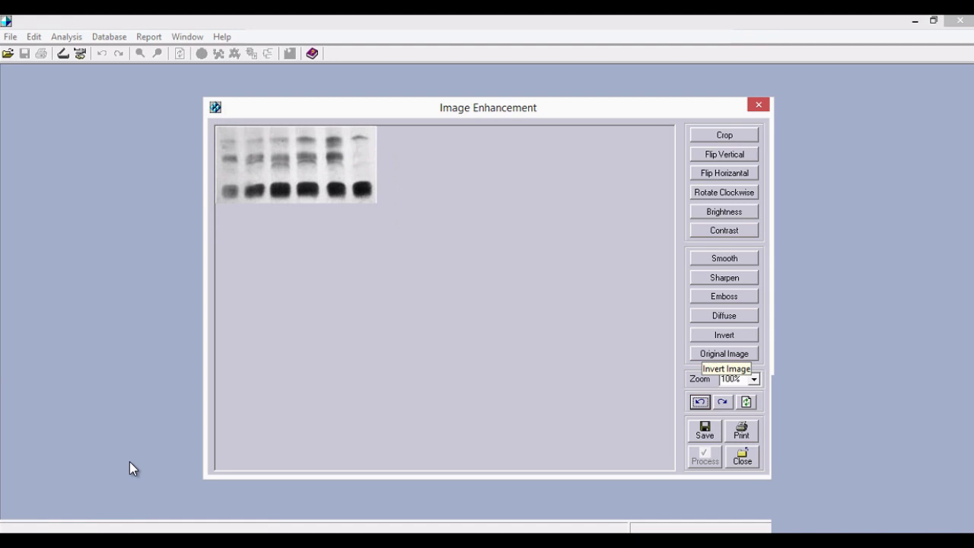
click(726, 336)
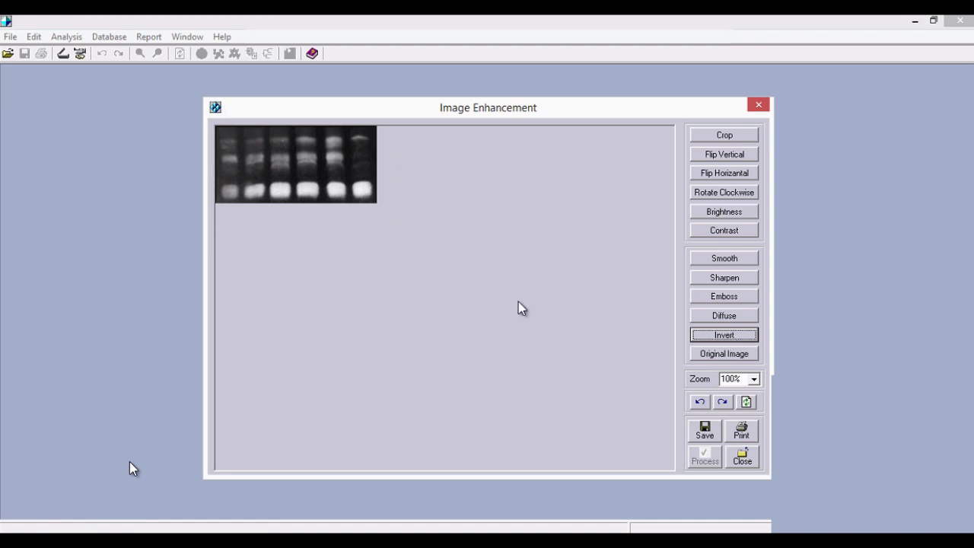
key(space)
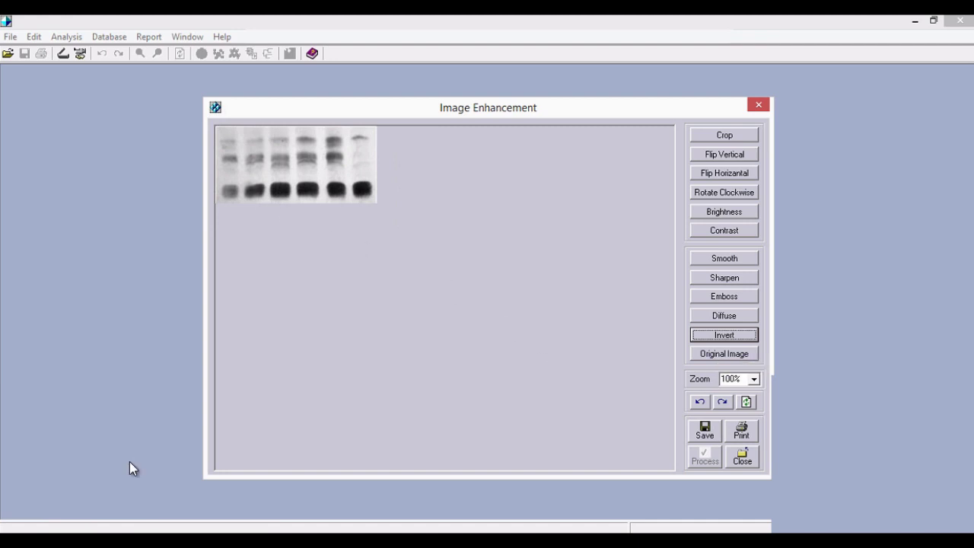
Process the enhanced image and mark an experiment area enclosing all six lanes.
click(701, 460)
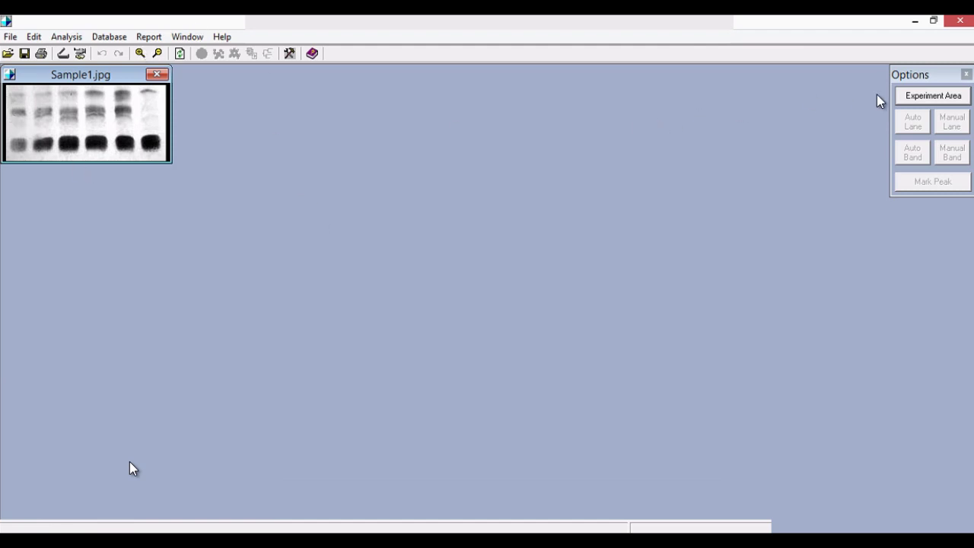
click(919, 98)
click(956, 98)
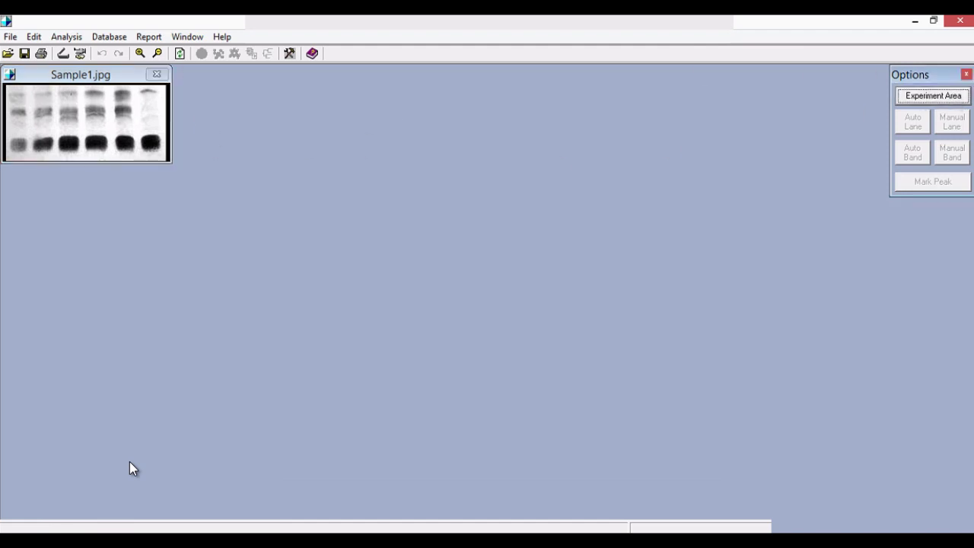
click(10, 90)
drag(10, 90, 160, 152)
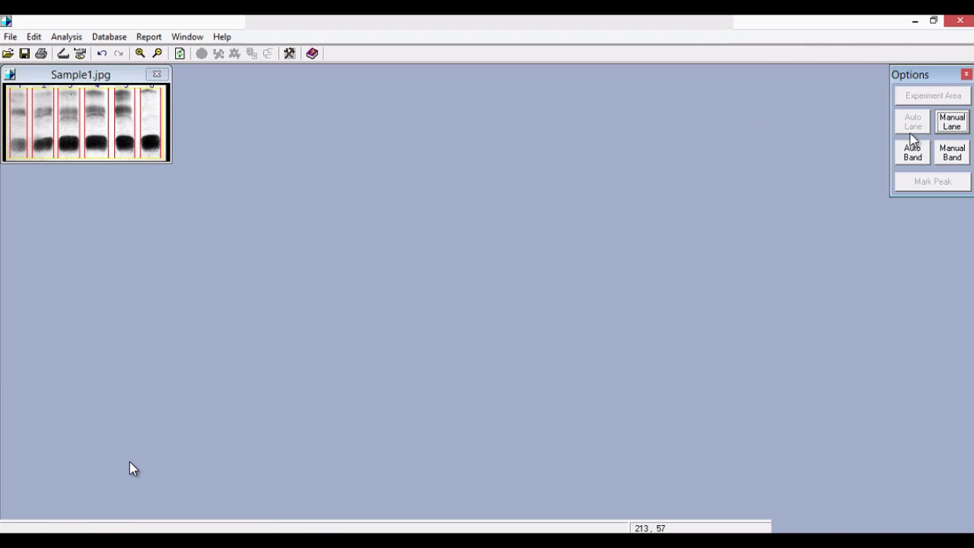
Delete lane 6 and mark it again with the Manual Lane tool.
click(952, 126)
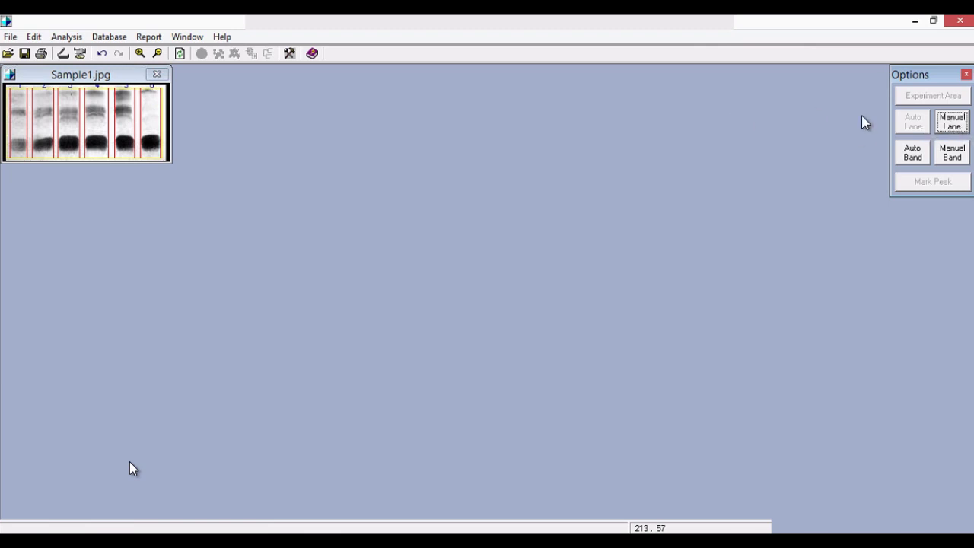
right_click(161, 128)
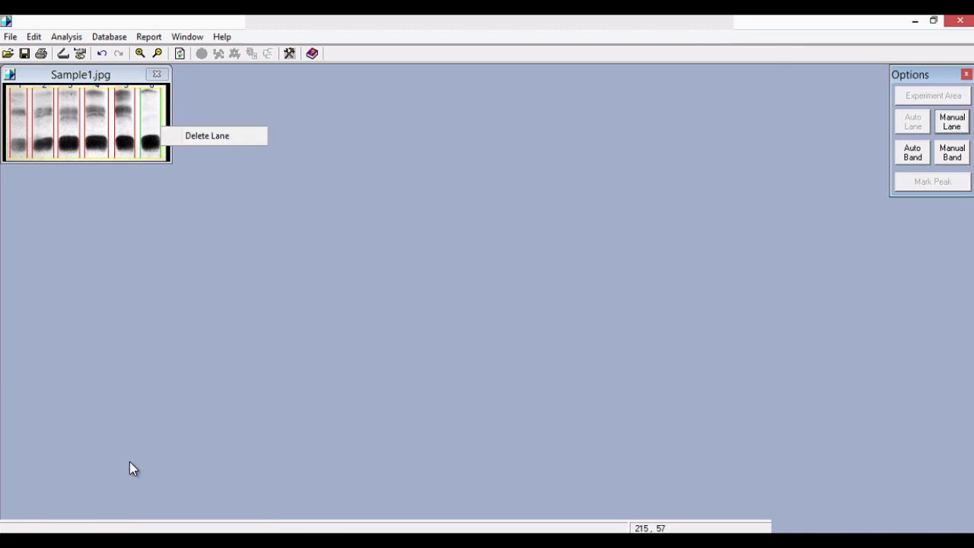
click(185, 136)
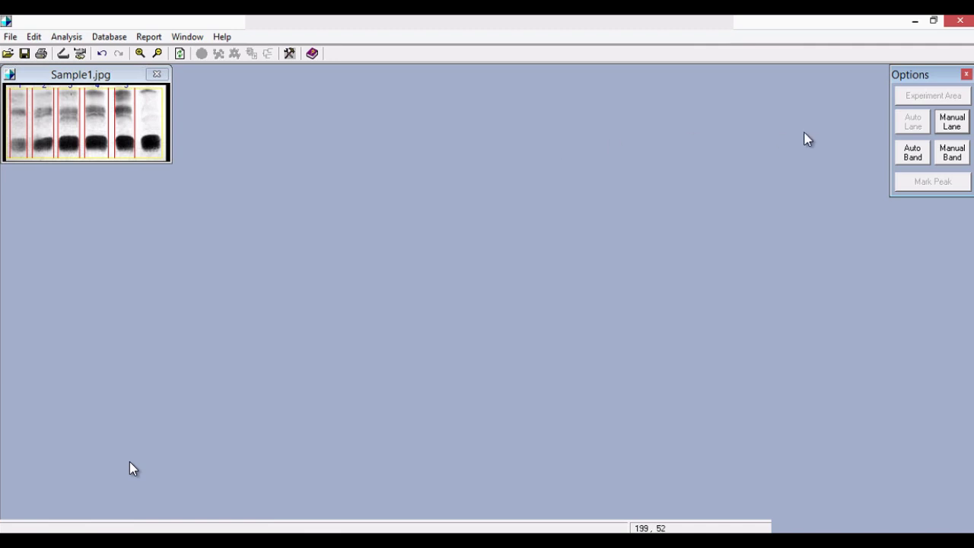
click(944, 131)
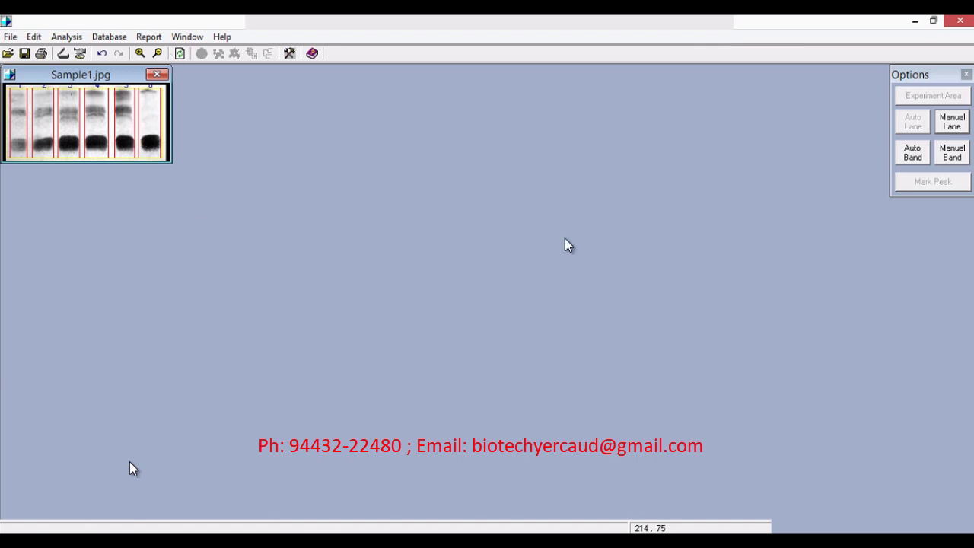
Detect the bands automatically and delete the middle band of lane 4.
click(915, 156)
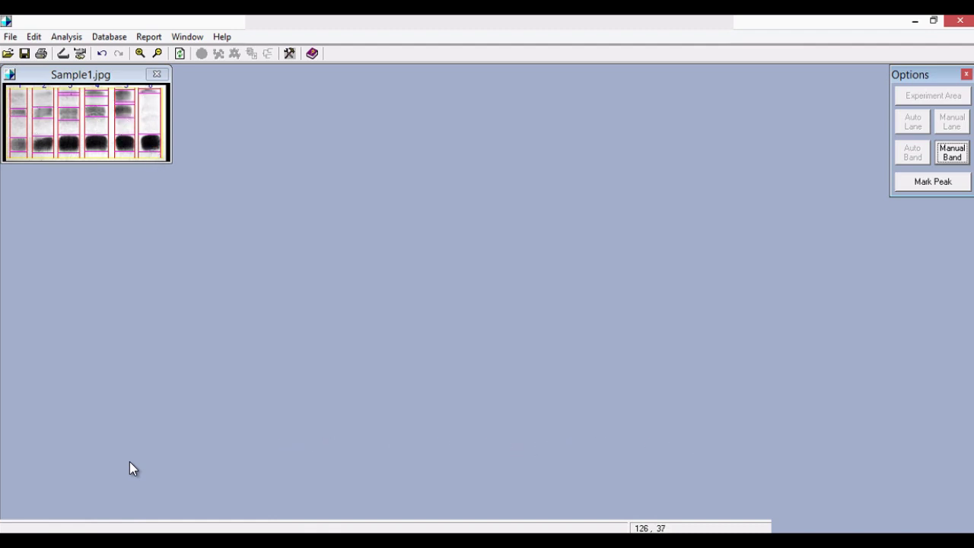
right_click(93, 112)
click(152, 131)
click(113, 139)
right_click(97, 113)
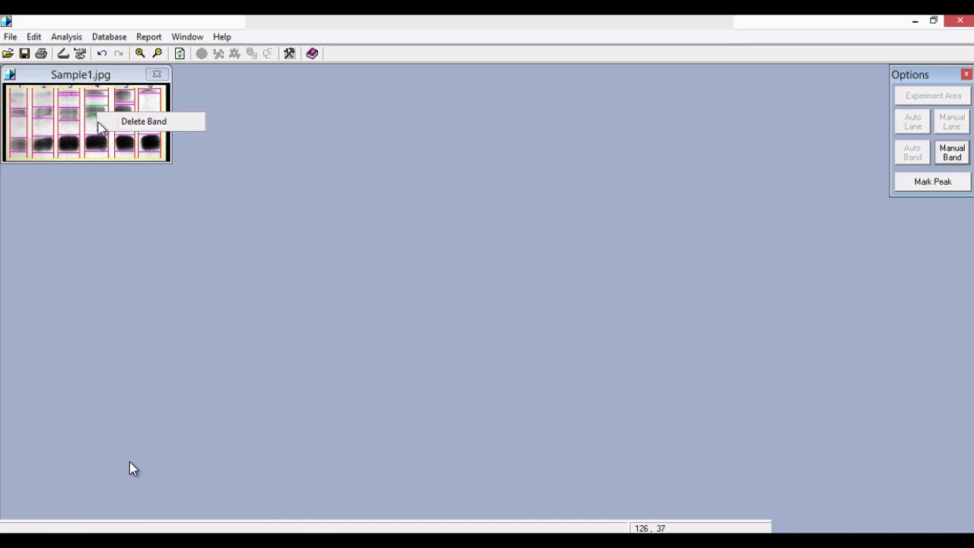
click(120, 124)
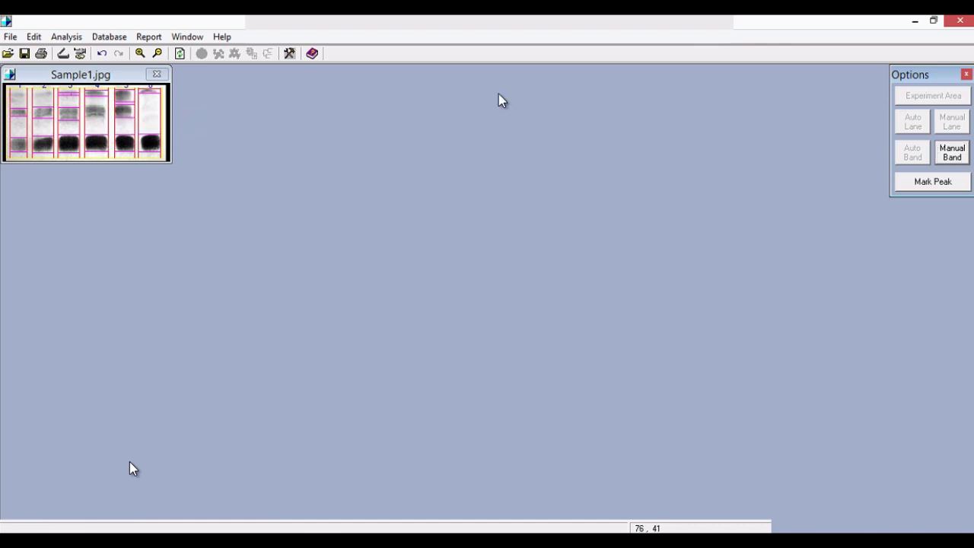
Manually mark bands in the middle of lanes 4 and 6 and near the upper end of lane 1.
click(958, 158)
click(95, 115)
click(96, 114)
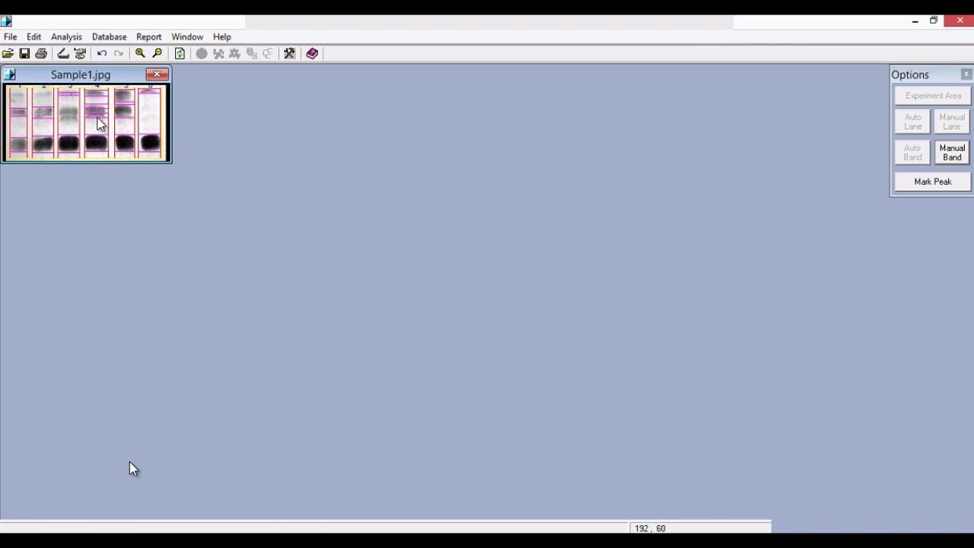
click(151, 111)
click(19, 98)
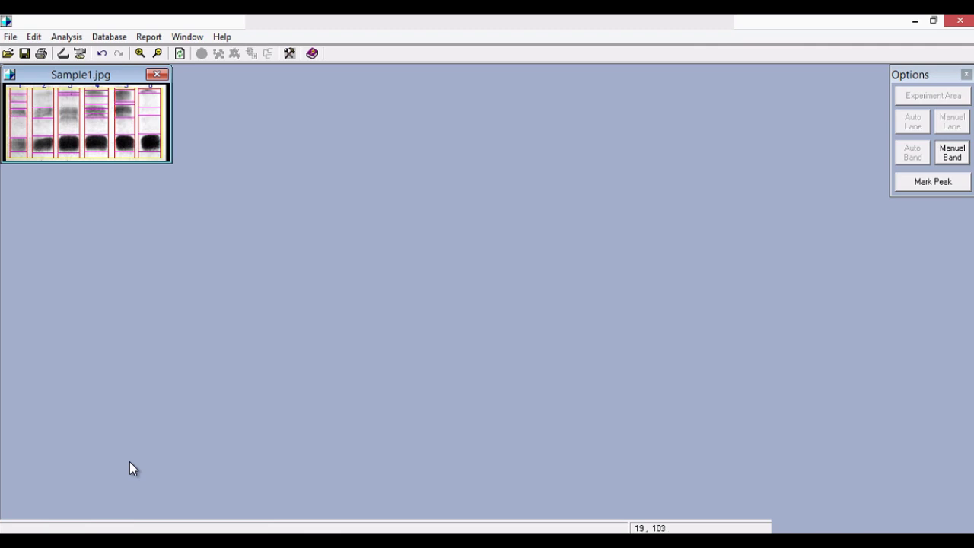
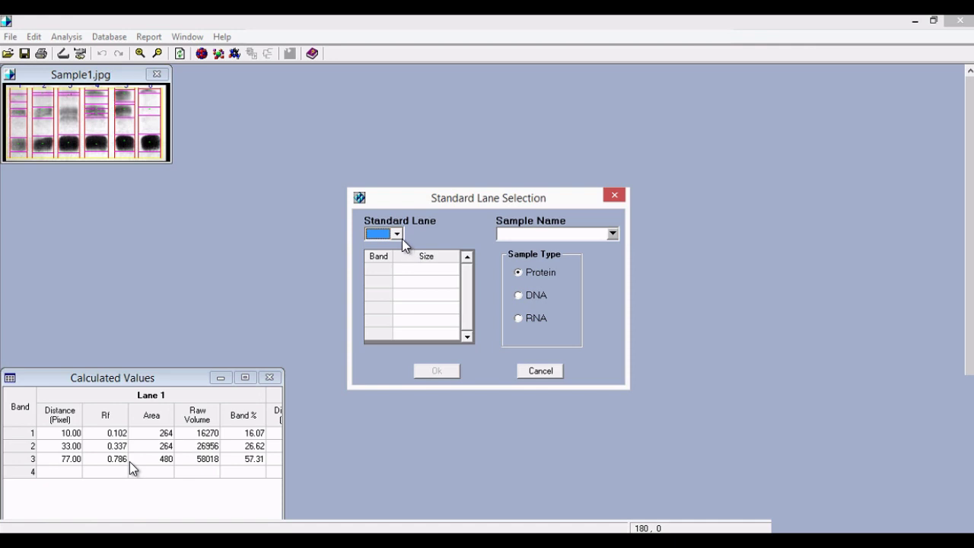
Choose lane 3 as the standard lane.
click(398, 234)
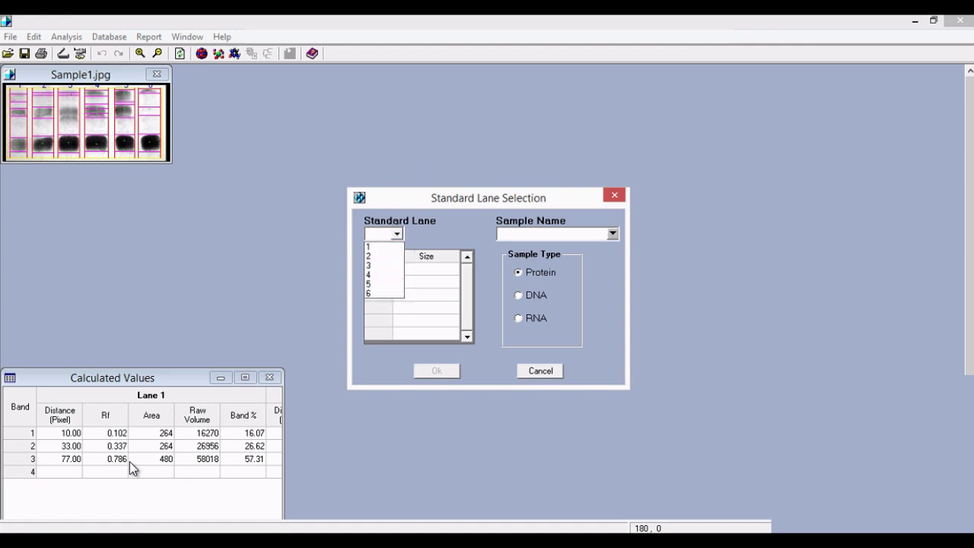
key(Up)
key(Up)
key(Up)
key(Return)
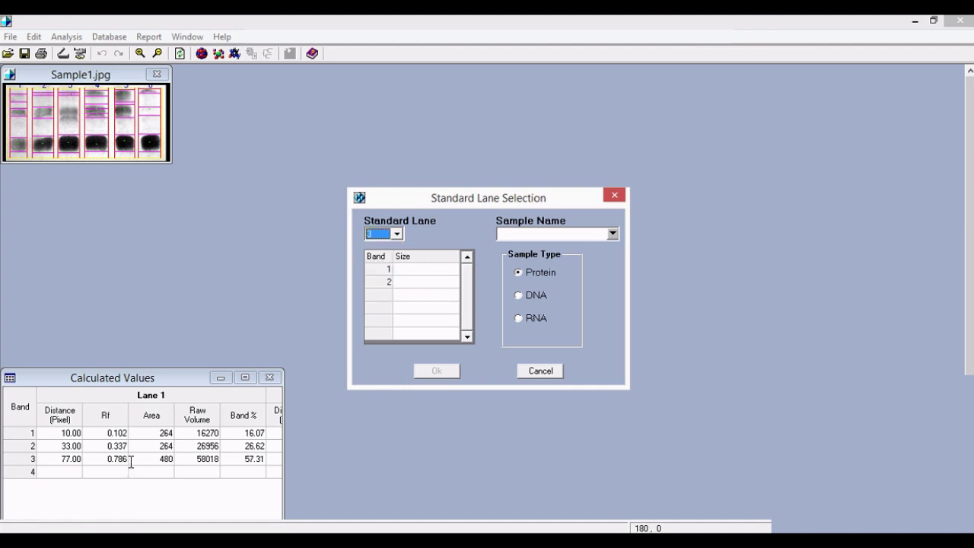
Fill in a sample name, set the standard lane's band sizes to 5000 and 4000, and calculate the protein molecular sizes.
key(Tab)
text(tyrtgh)
key(Tab)
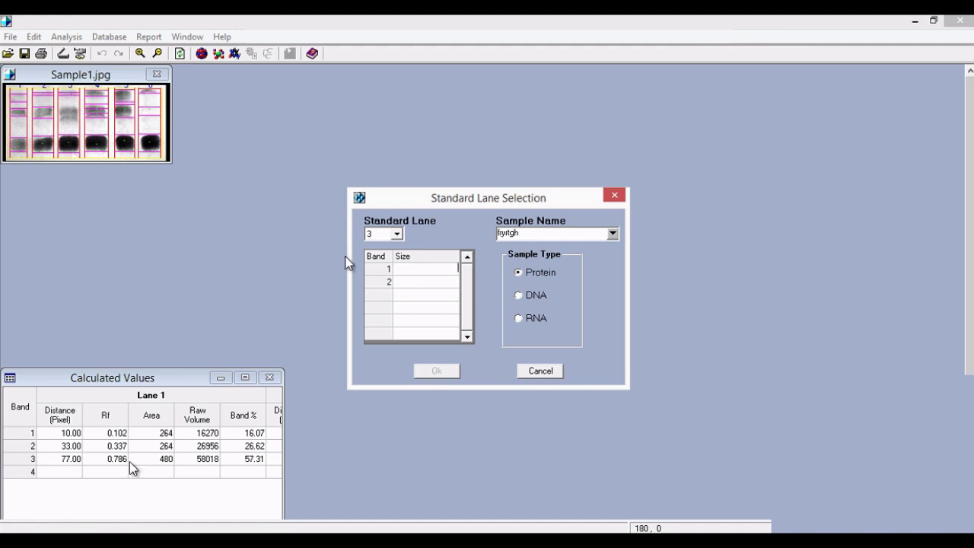
text(5000)
key(Return)
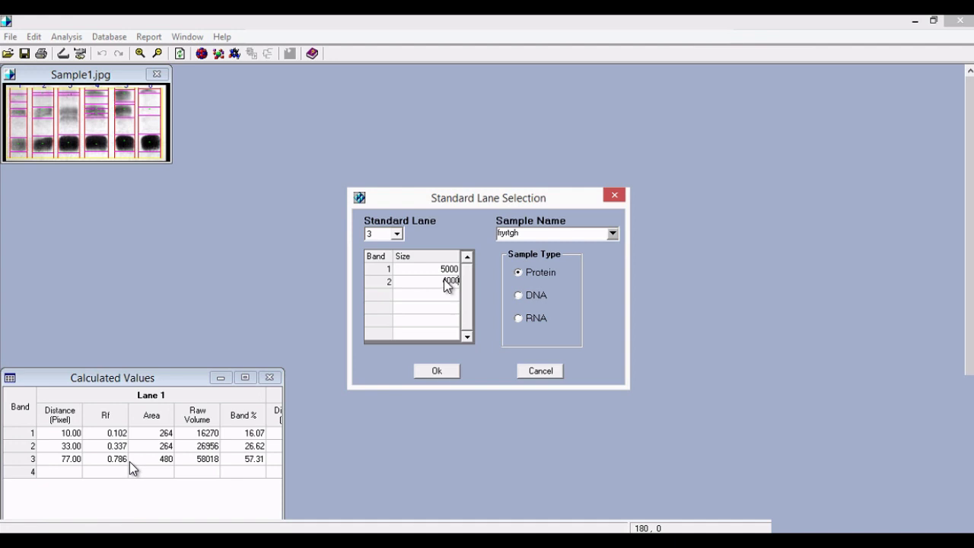
key(Tab)
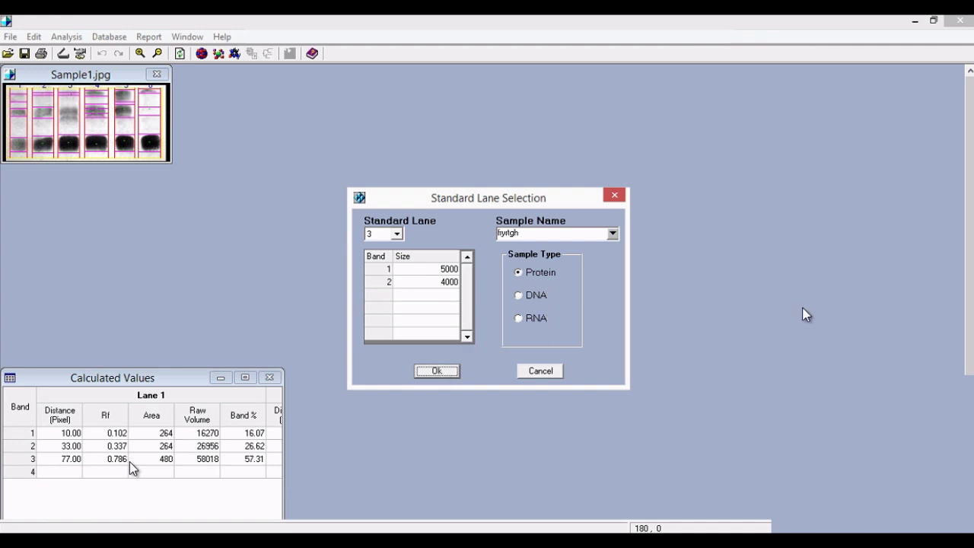
key(Return)
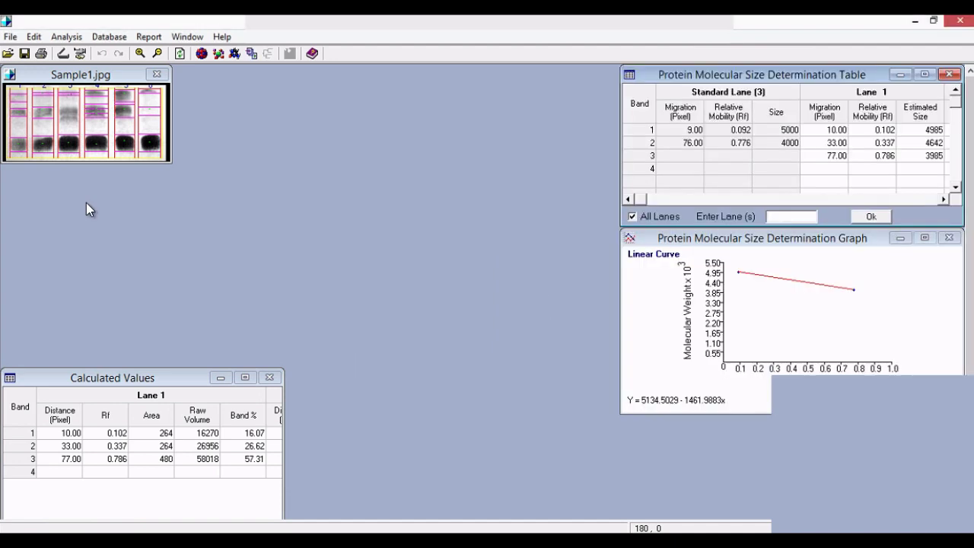
Examine the protein molecular size table in an enlarged view and move the size graph into open space near the gel image.
drag(762, 75, 497, 100)
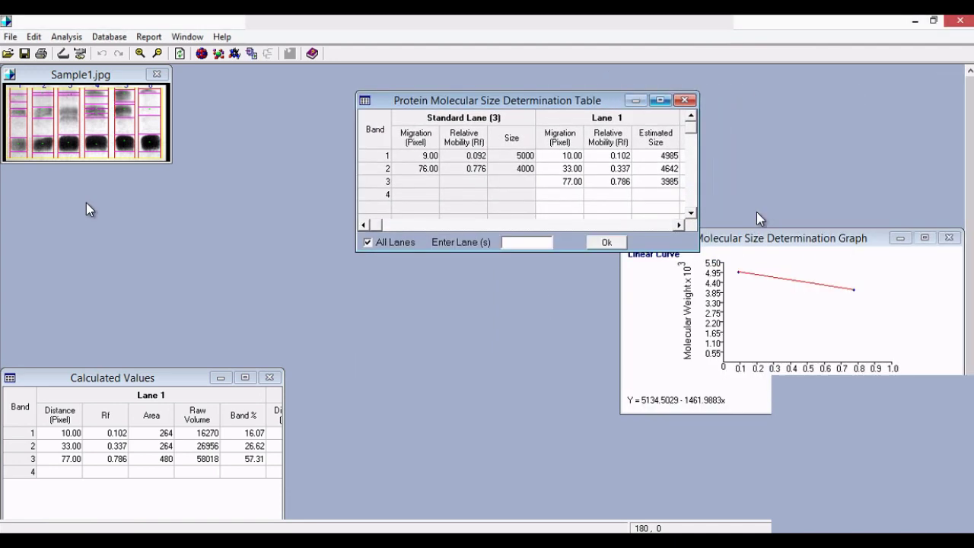
click(660, 100)
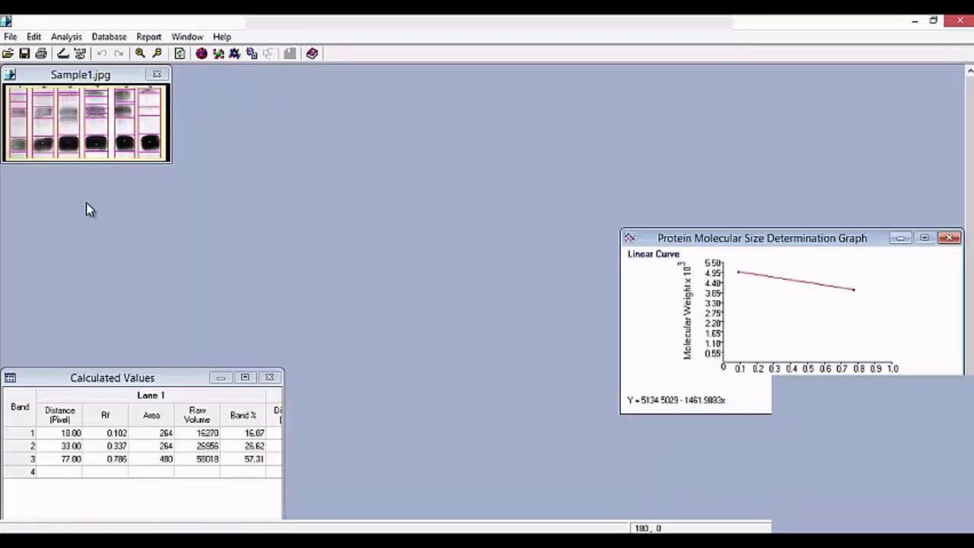
drag(762, 238, 380, 117)
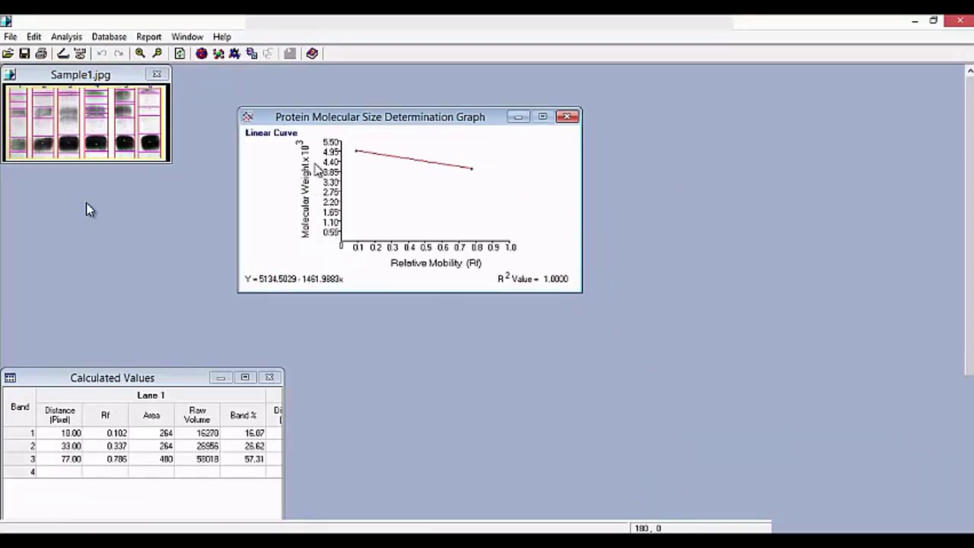
Set the molecular size graph type to Linear Log Curve.
key(alt+a)
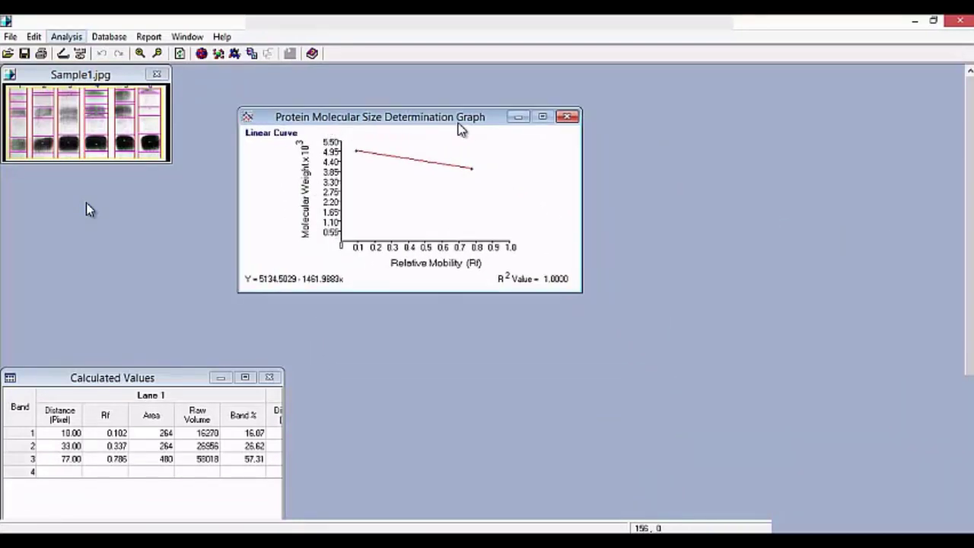
click(64, 36)
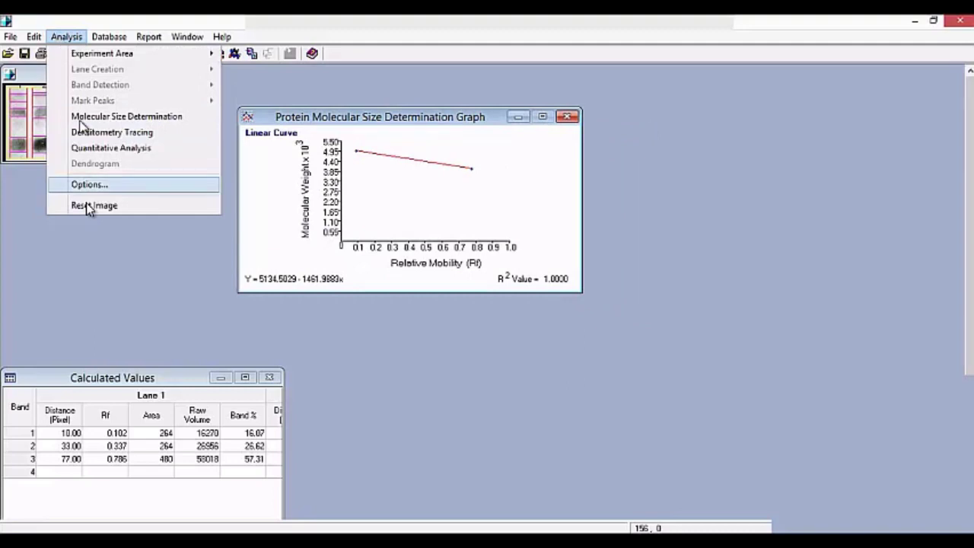
key(Return)
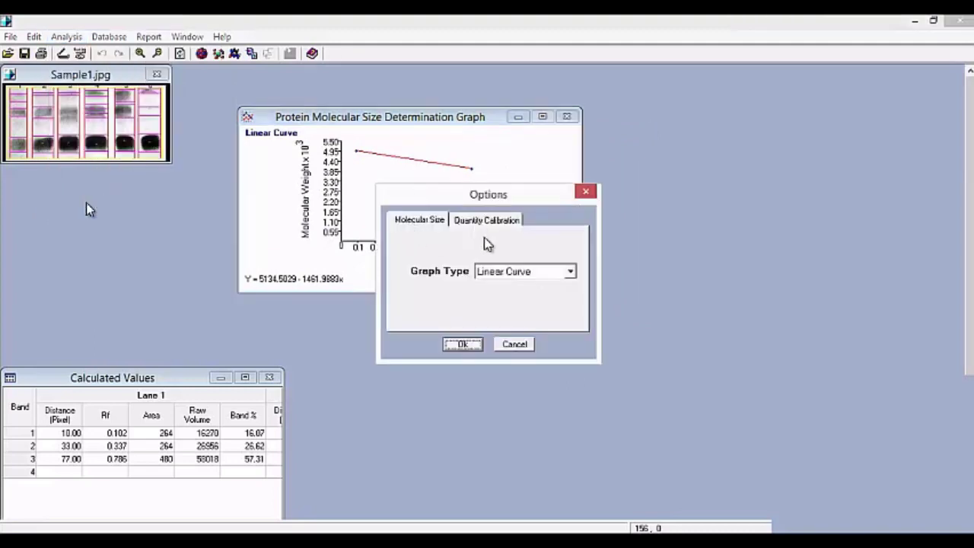
click(511, 271)
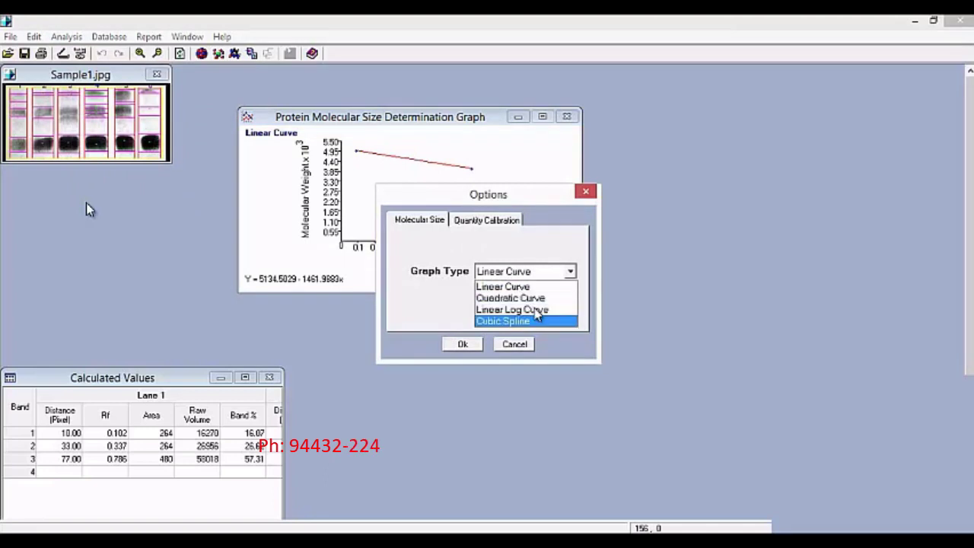
key(Up)
key(Up)
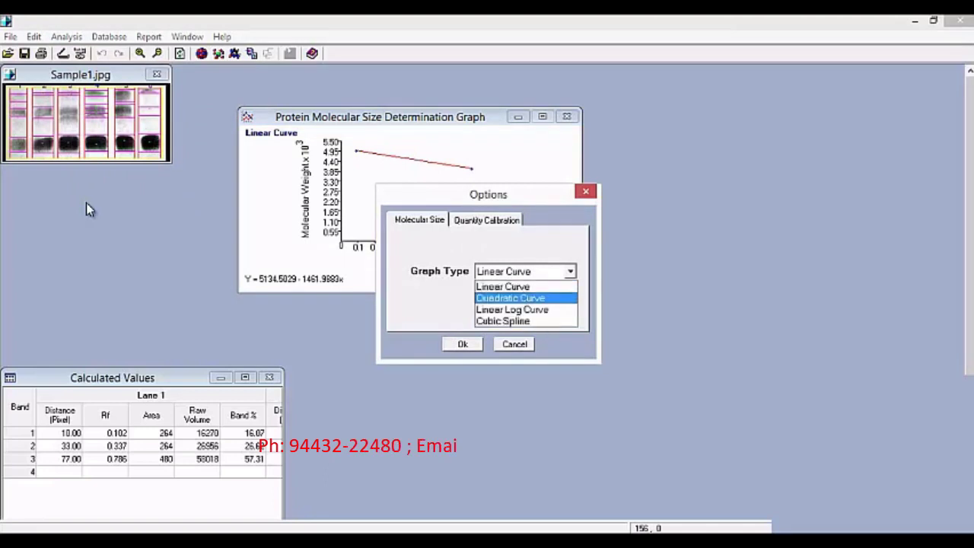
click(535, 309)
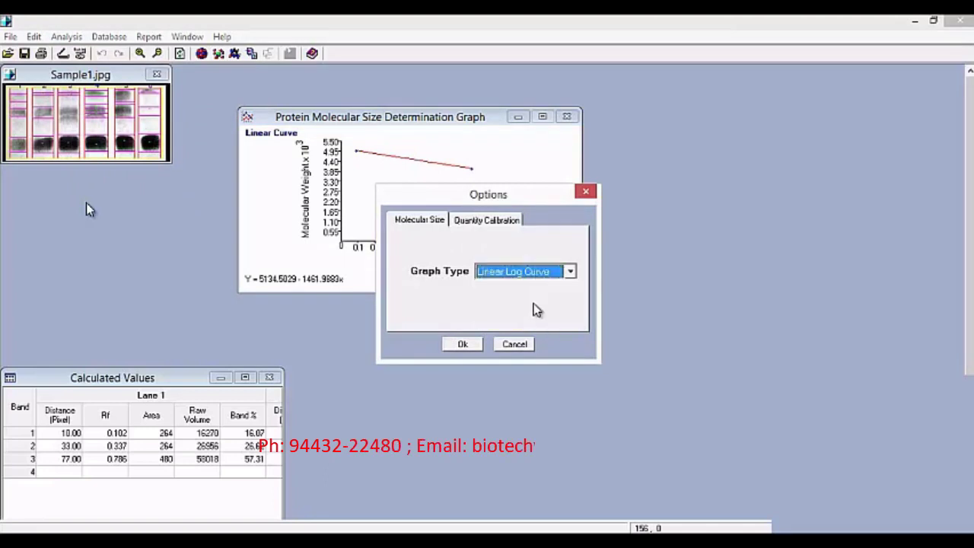
key(Return)
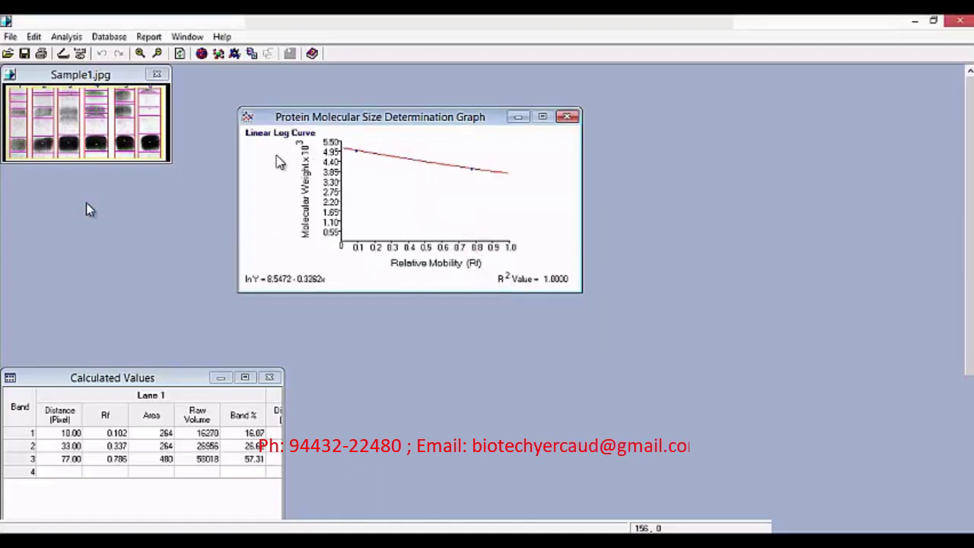
Set the molecular size graph type back to Linear Curve.
click(67, 37)
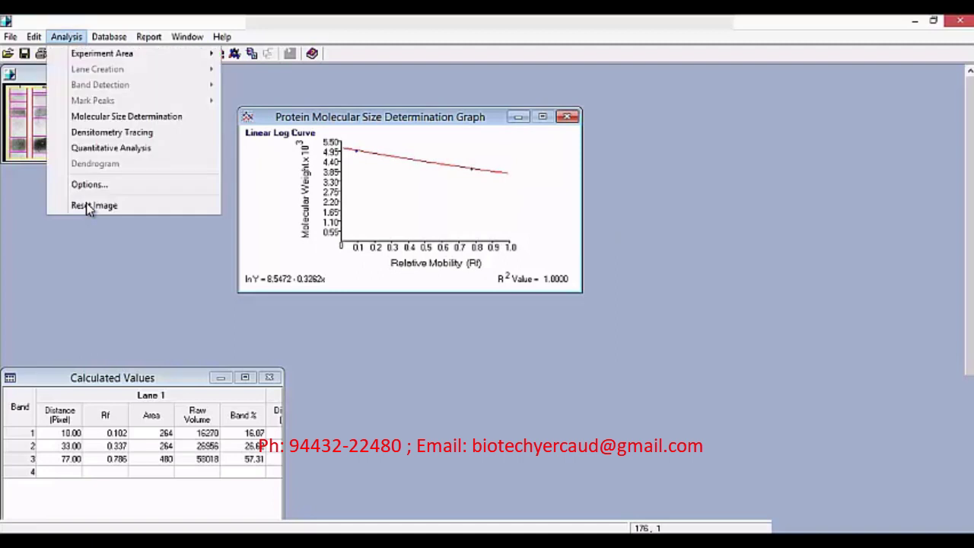
key(Up)
key(Return)
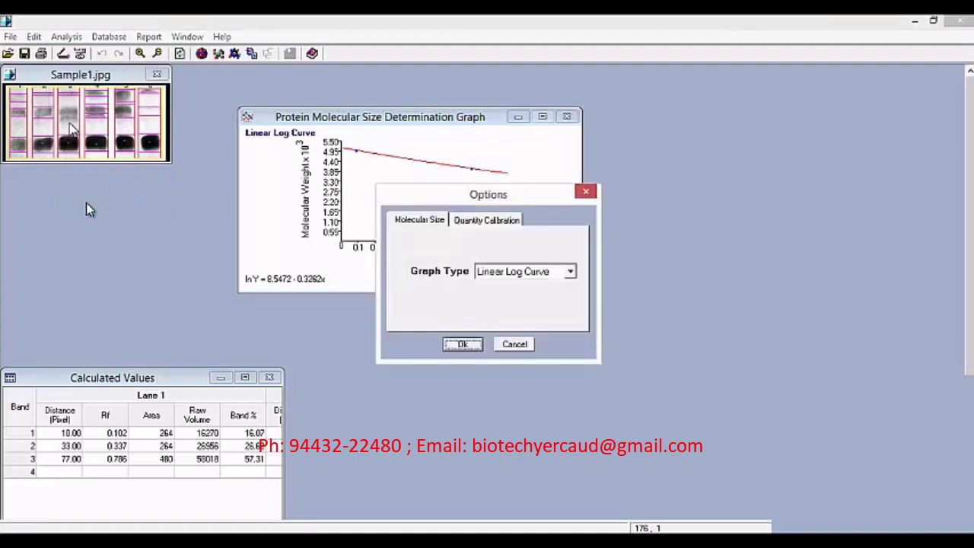
click(569, 271)
click(516, 285)
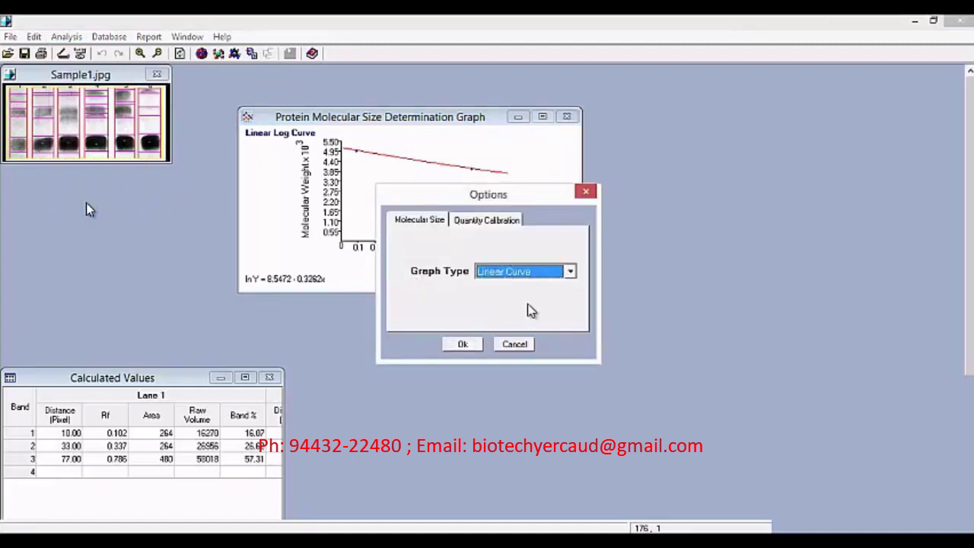
key(Tab)
key(Return)
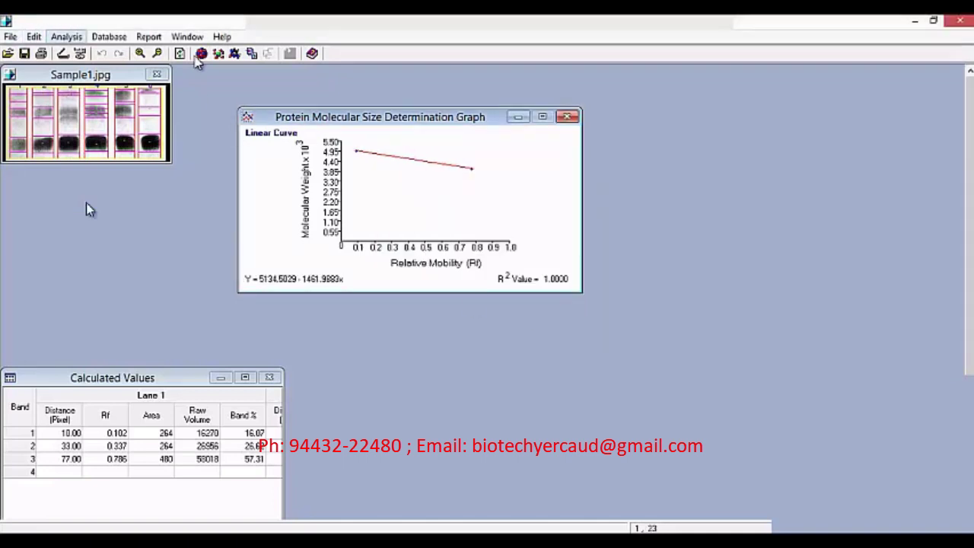
Try to set the molecular size graph type to Cubic Spline.
click(66, 37)
click(101, 185)
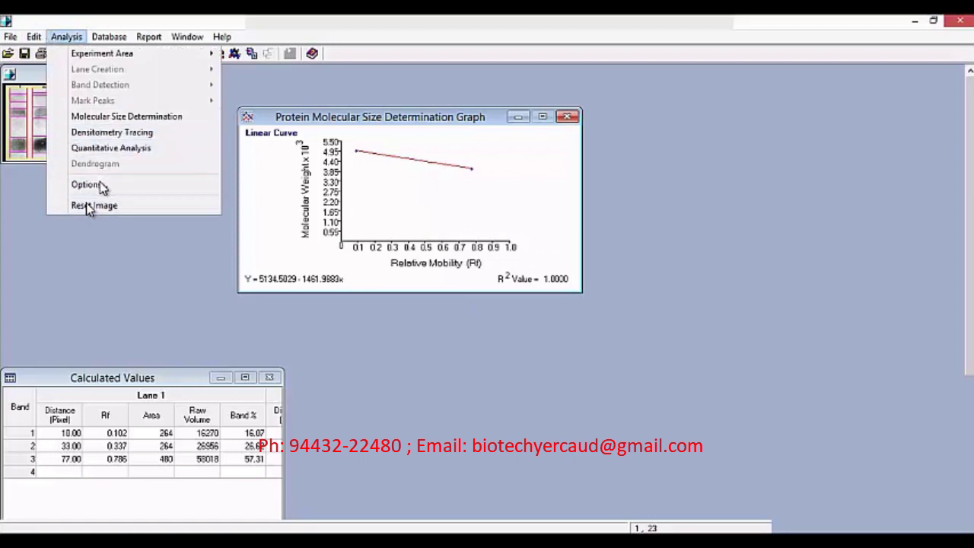
key(alt+Down)
key(Down)
key(Down)
key(Down)
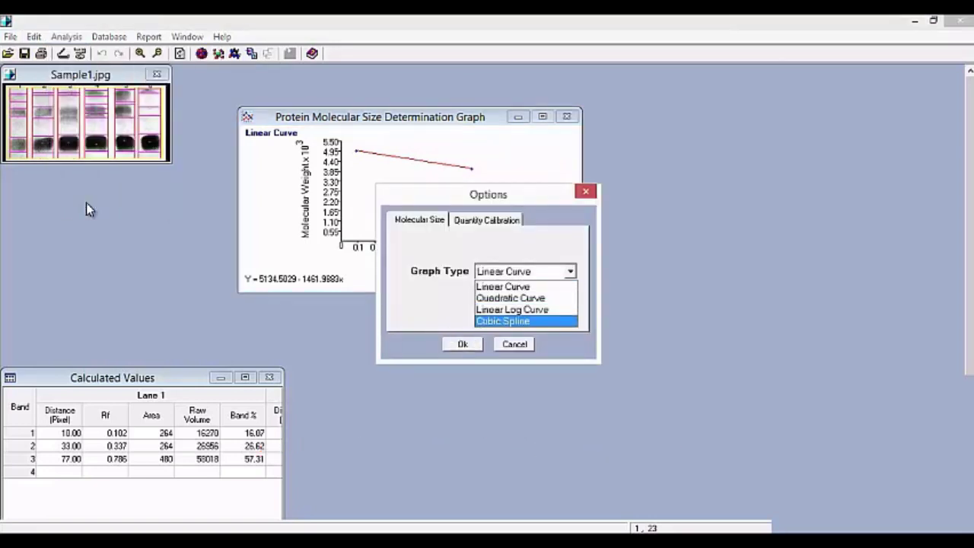
key(Return)
click(476, 344)
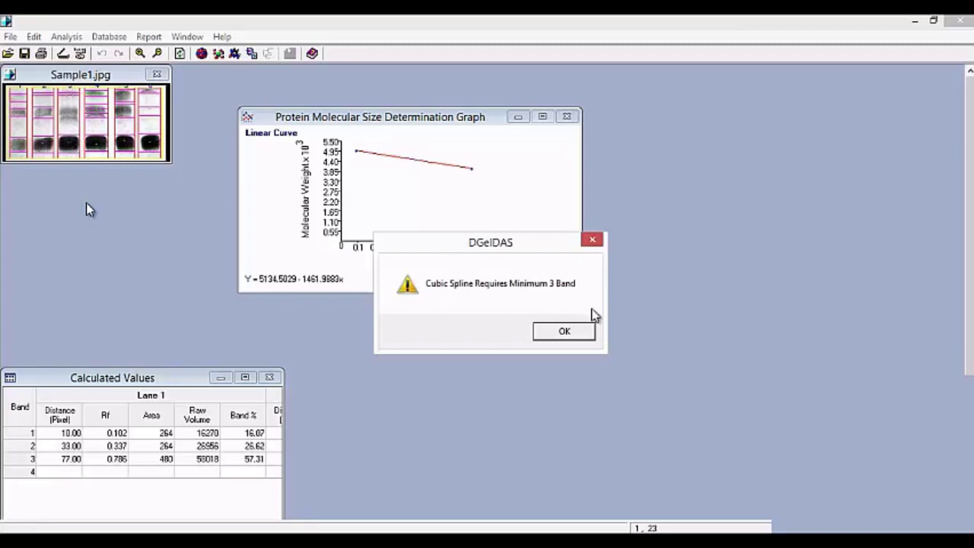
click(559, 336)
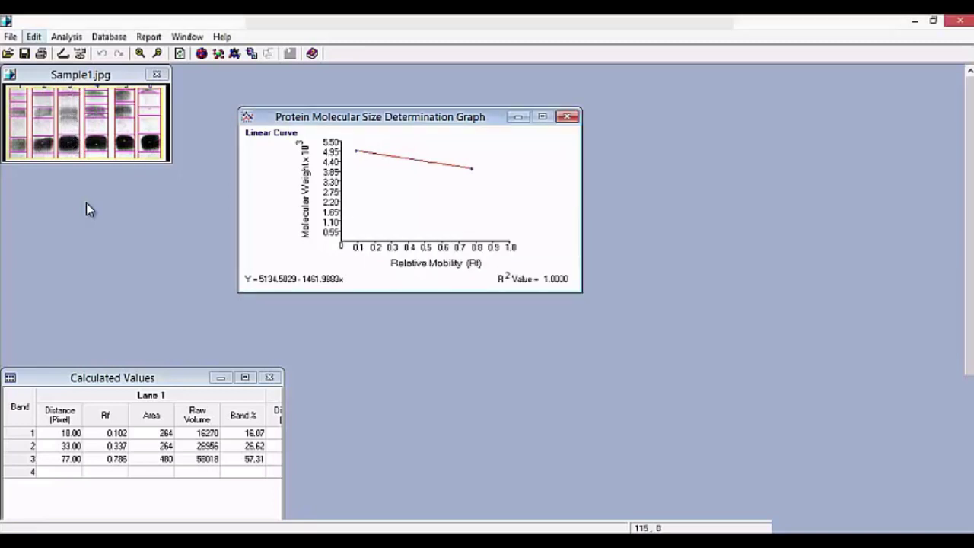
Set the molecular size graph type to Quadratic Curve.
click(67, 37)
key(Return)
click(570, 271)
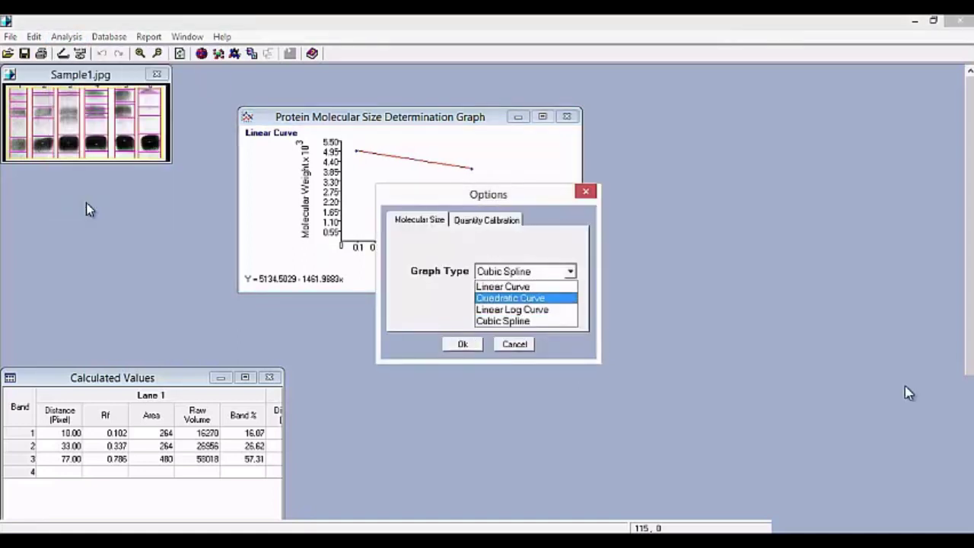
key(Down)
key(Return)
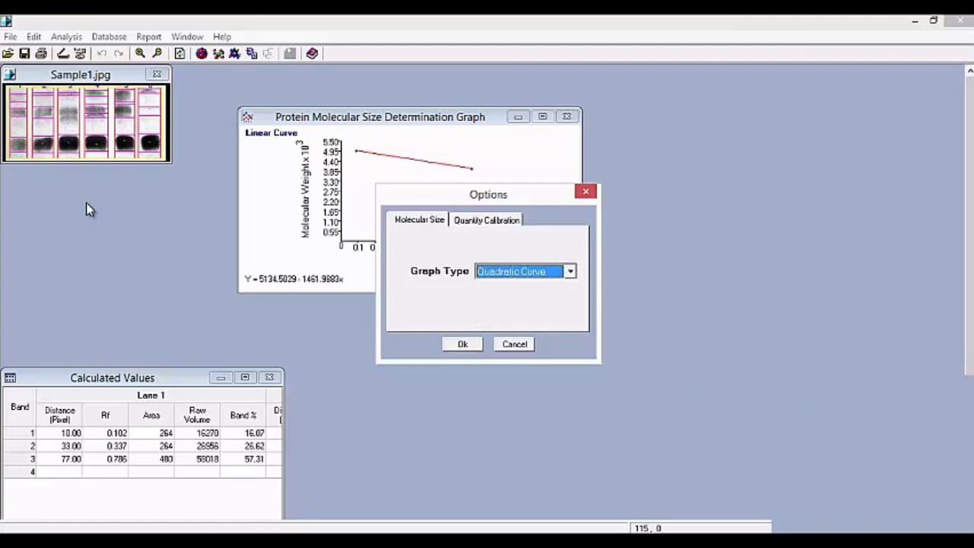
key(Tab)
key(Return)
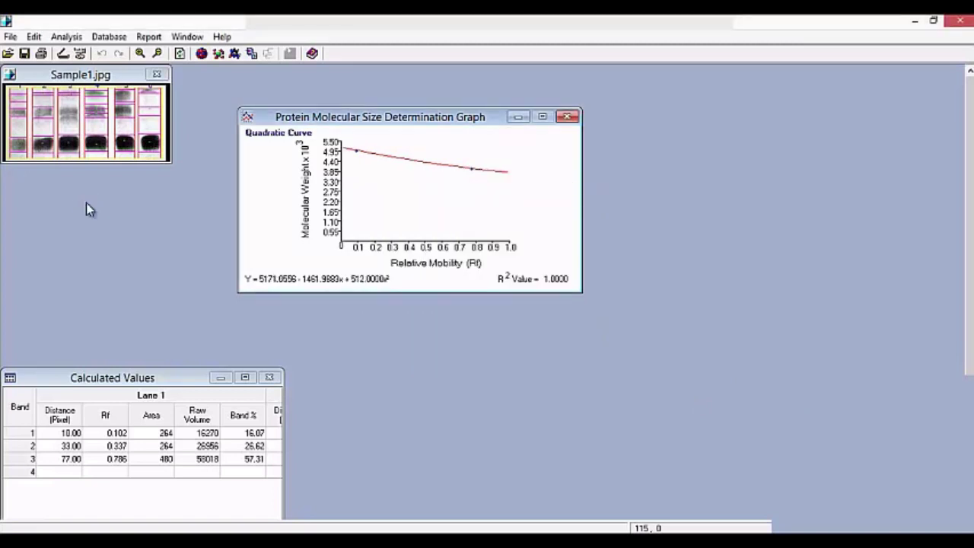
Create a densitometry tracing of lanes 1, 3 and 5 with vertical band calculation and move its table clear of the graphs.
key(alt+a)
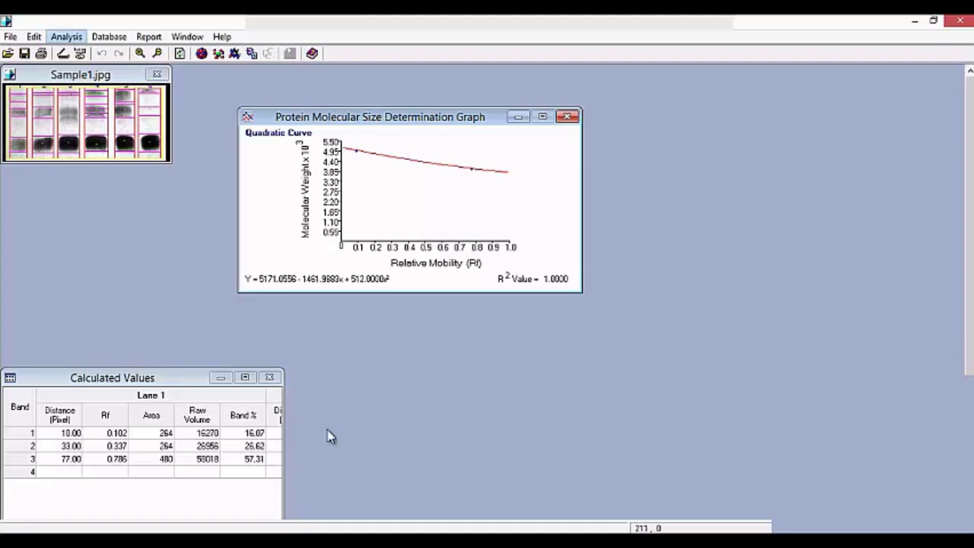
key(Down)
key(Down)
key(Down)
key(Return)
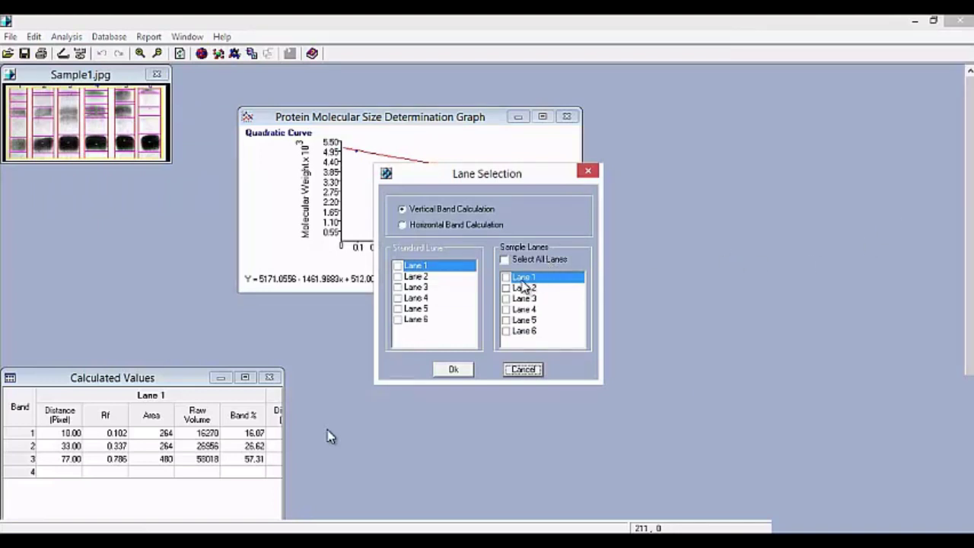
click(522, 278)
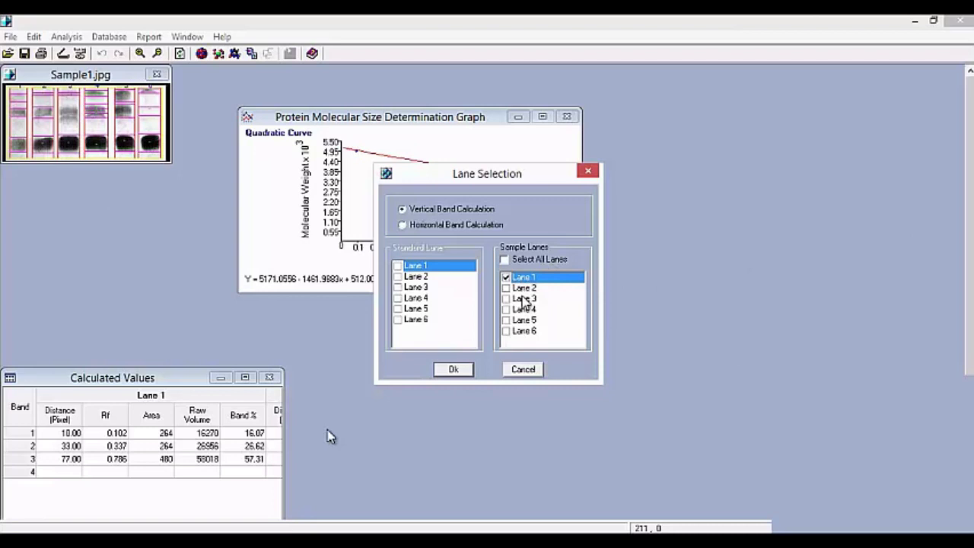
click(525, 299)
click(545, 318)
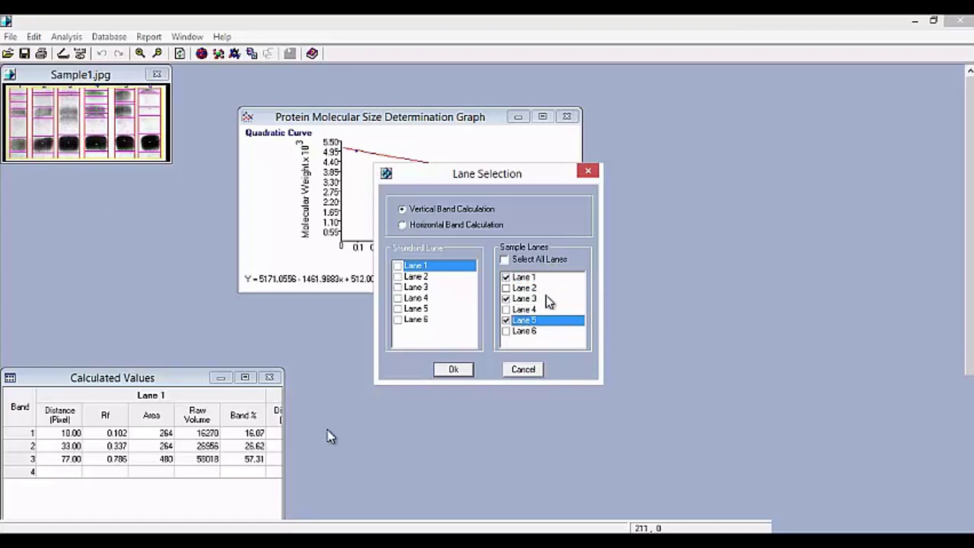
key(Return)
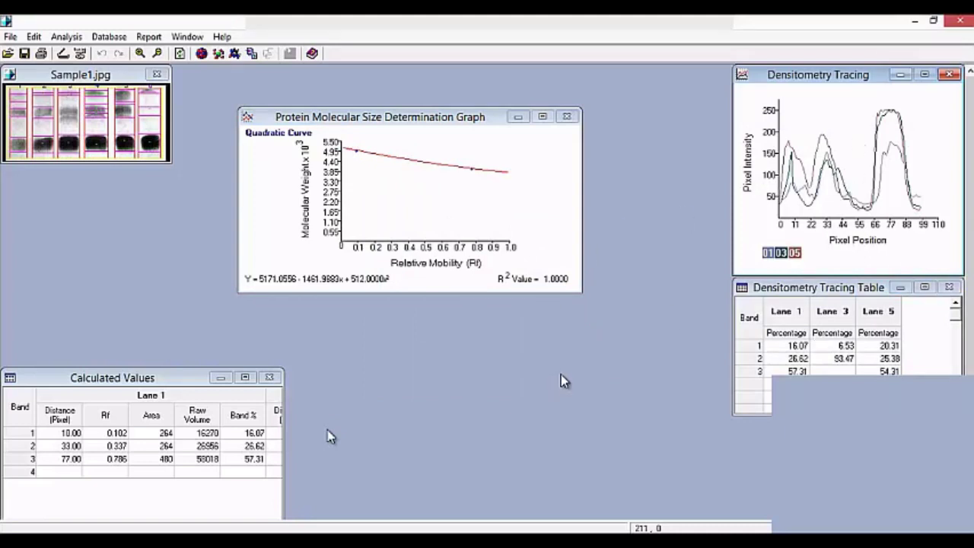
drag(805, 286, 740, 297)
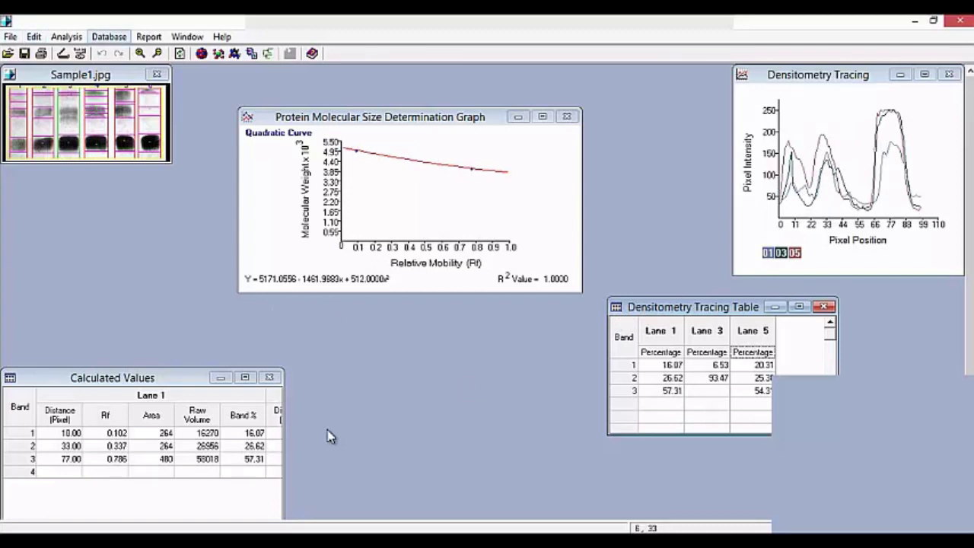
Run a quantitative analysis with lane 3 as the standard, setting band 1 to 5 ng and band 2 to 4 ng, and move its table aside.
click(70, 38)
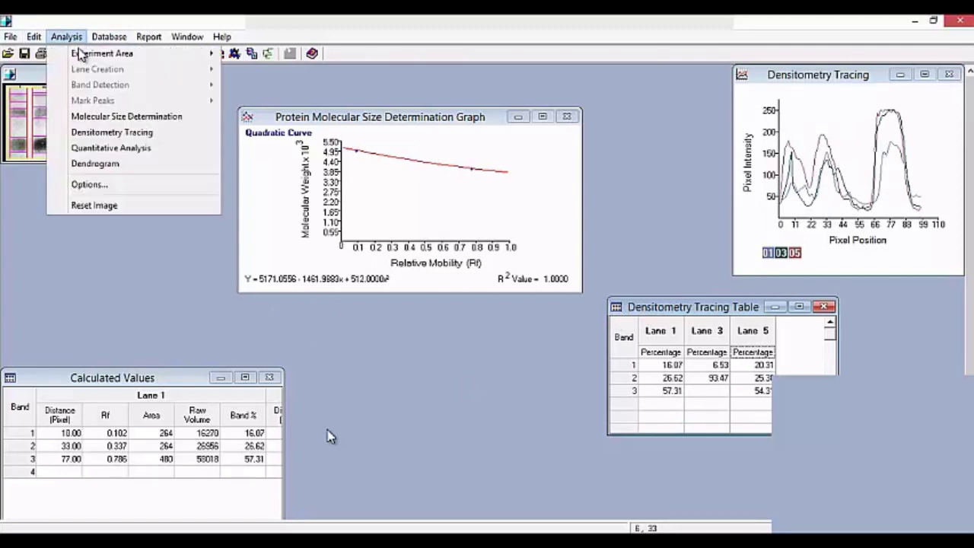
click(111, 148)
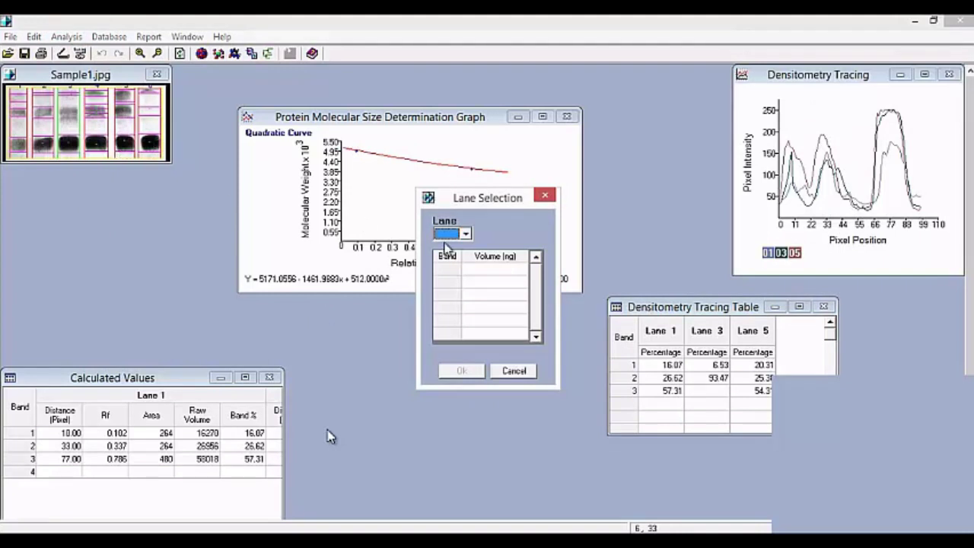
click(465, 234)
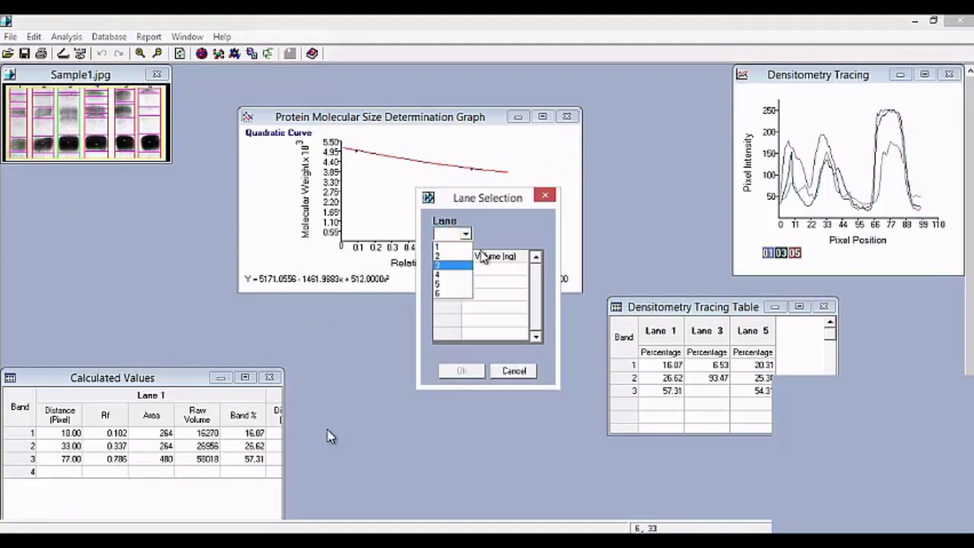
click(460, 266)
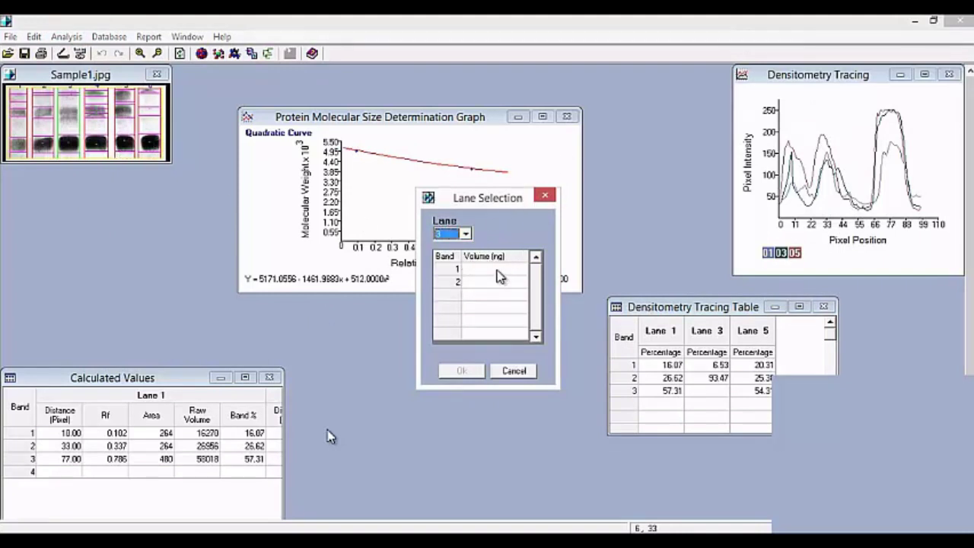
click(497, 270)
text(5)
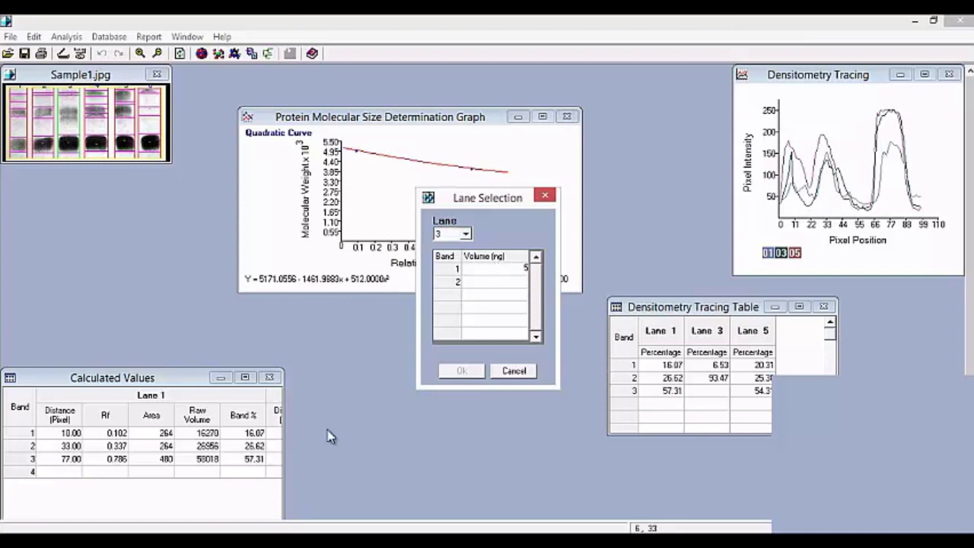
key(Return)
text(4)
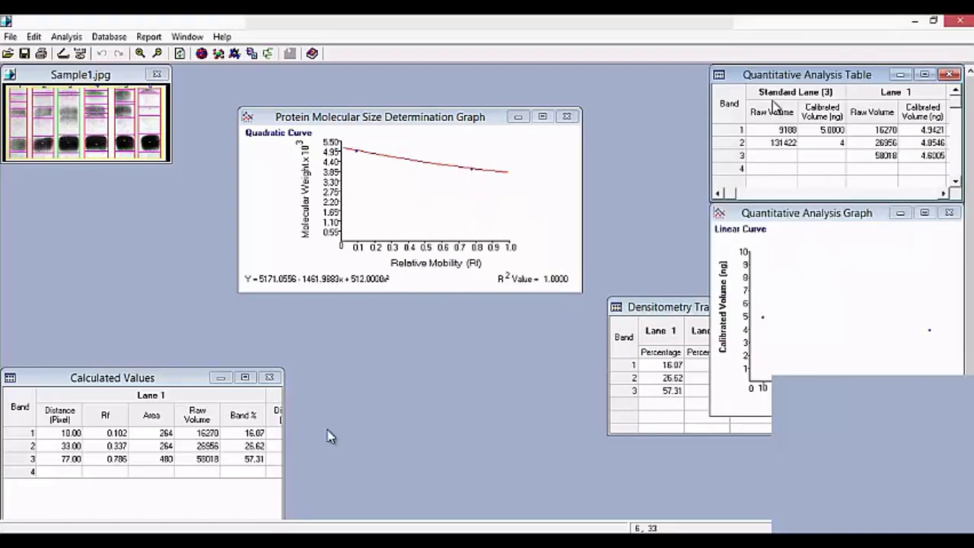
mouse_move(767, 74)
mouse_down()
mouse_move(544, 74)
mouse_move(494, 92)
mouse_up()
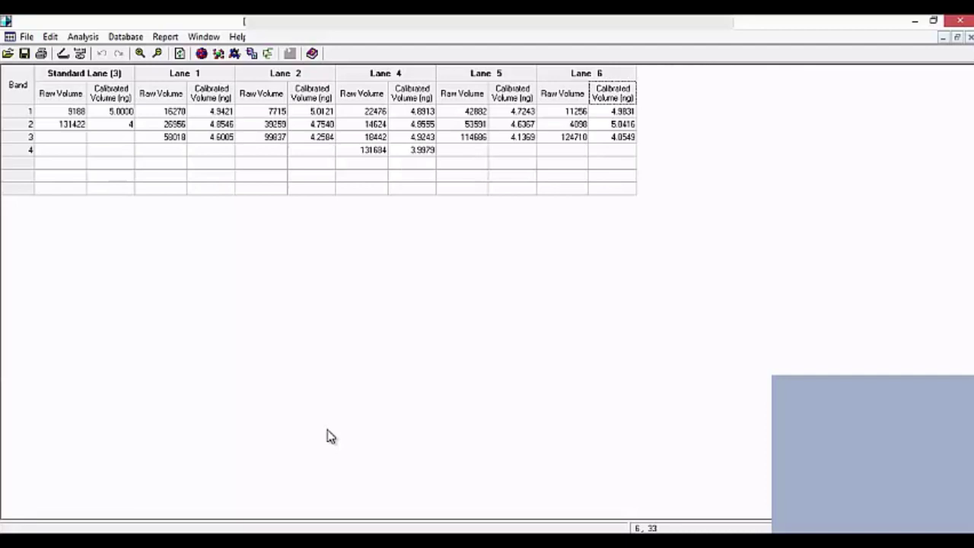
Close the quantitative analysis table and create a dendrogram based on Similarity with the Jaccard method.
key(ctrl+F4)
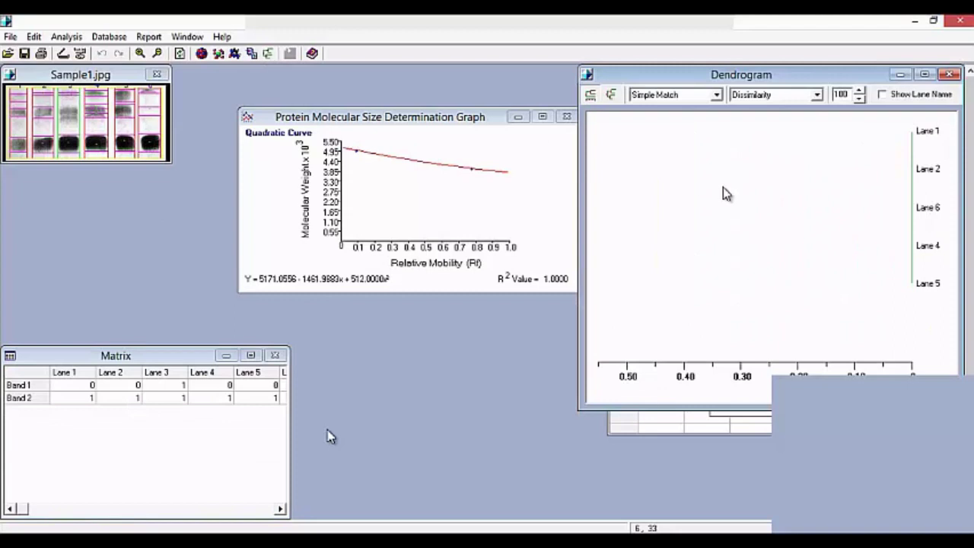
click(816, 94)
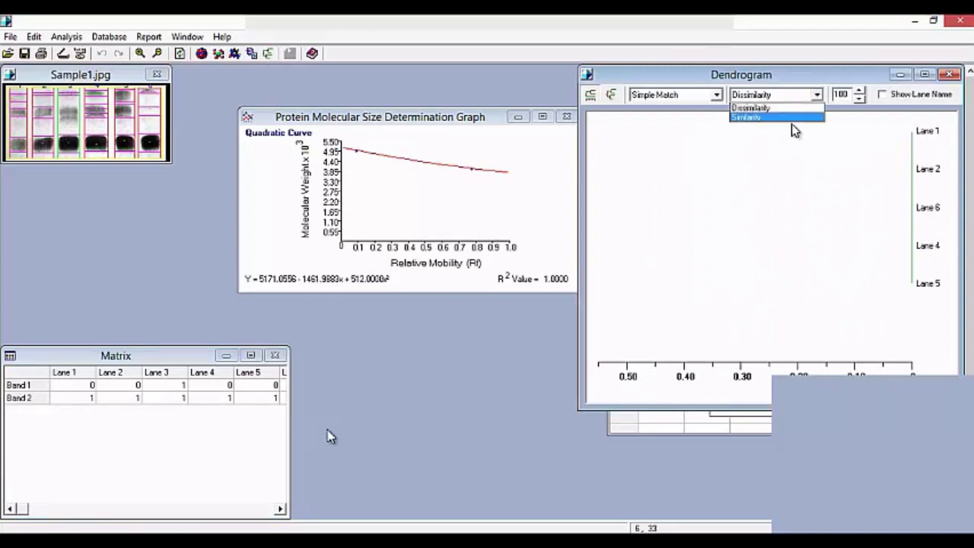
click(737, 113)
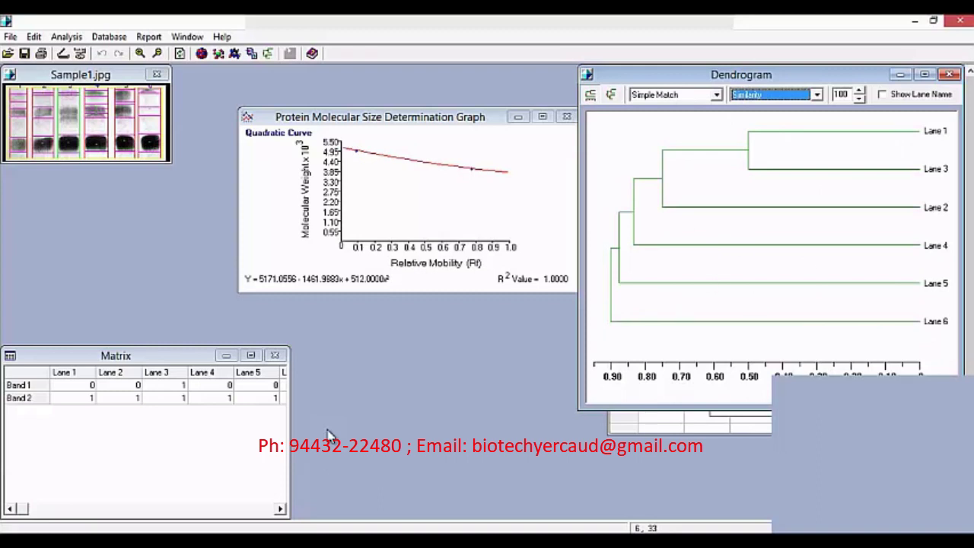
click(715, 94)
key(Return)
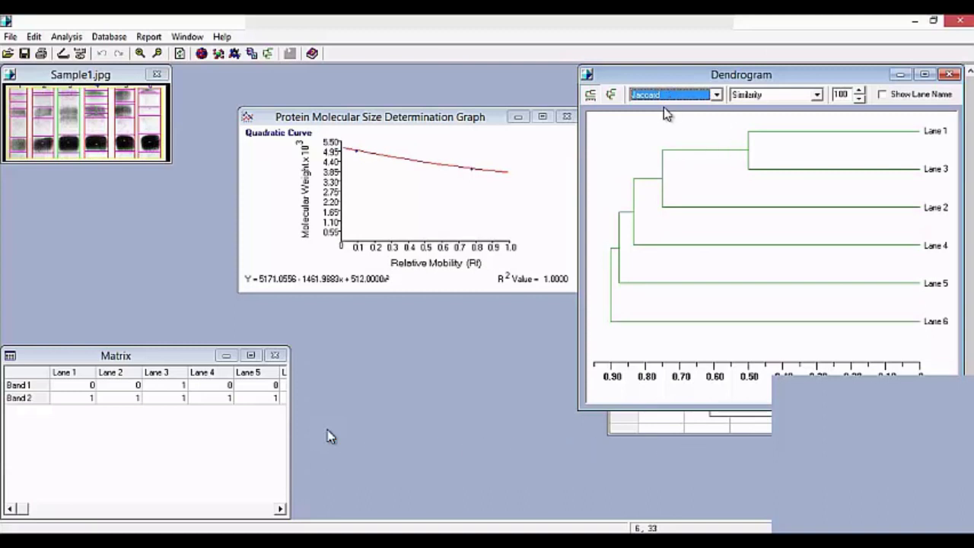
Try the Dice method on the dendrogram and return it to Jaccard.
click(663, 96)
click(664, 125)
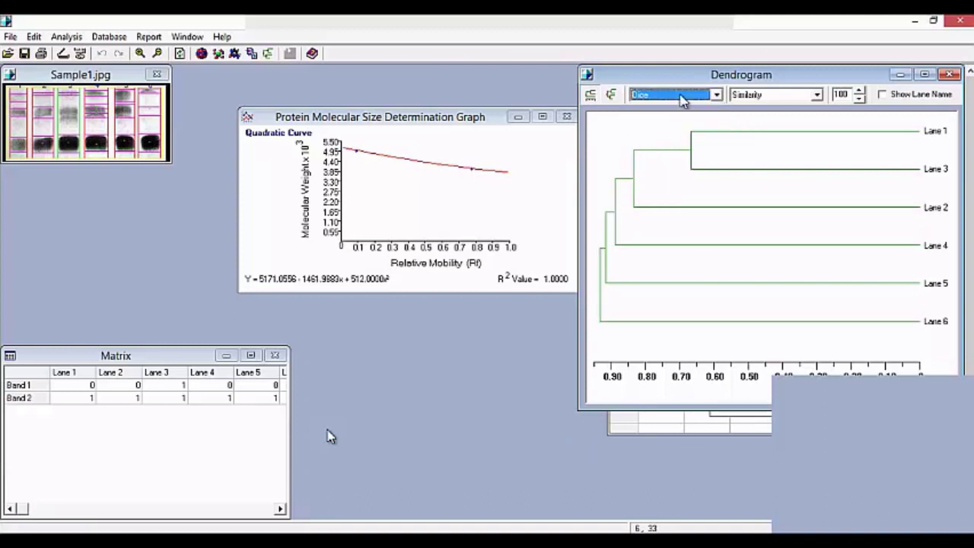
key(Up)
Show the lane names on the dendrogram and open the Lane Name table for editing.
click(883, 95)
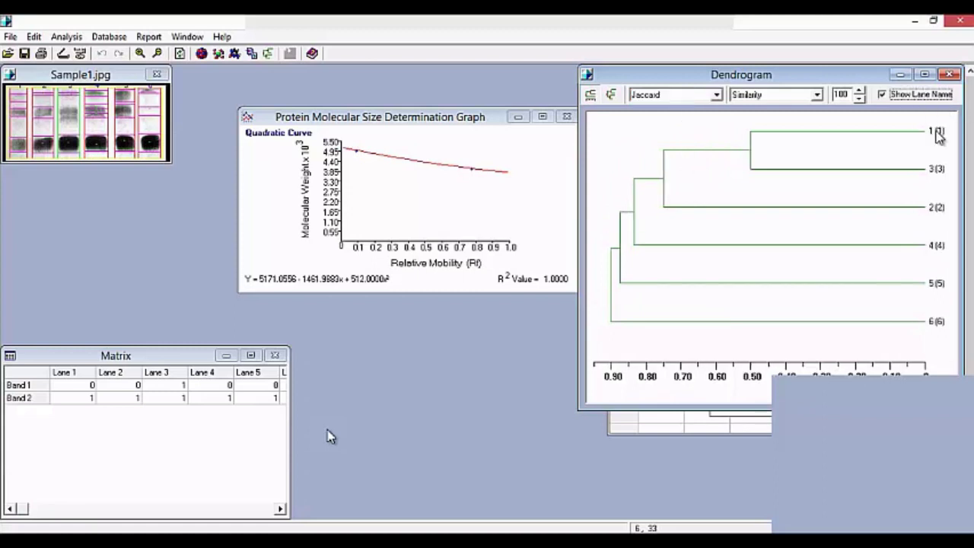
key(alt+e)
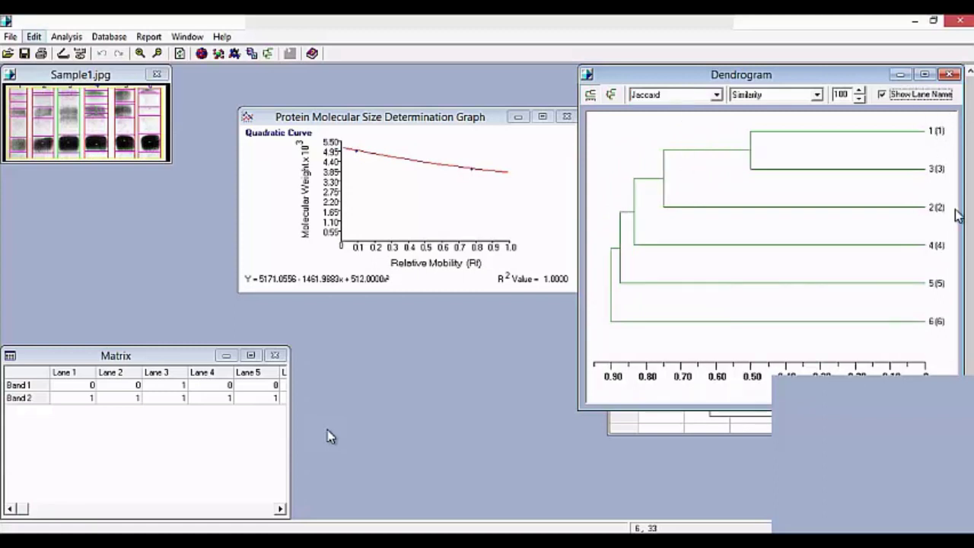
key(Right)
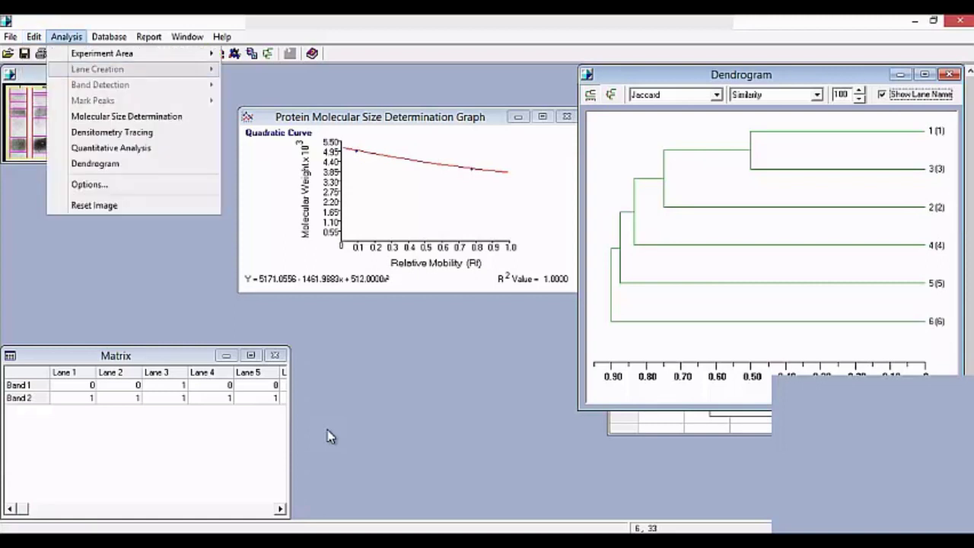
key(Left)
key(Down)
key(Down)
click(79, 92)
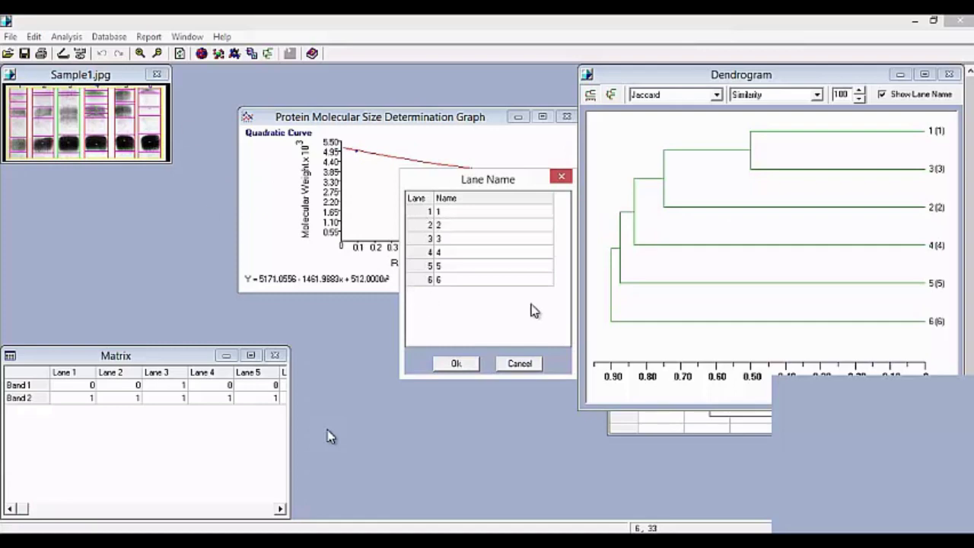
Name lanes 1 to 6 Ad, As, Sd, Df, Cv and Ee and apply the names to the dendrogram.
click(487, 211)
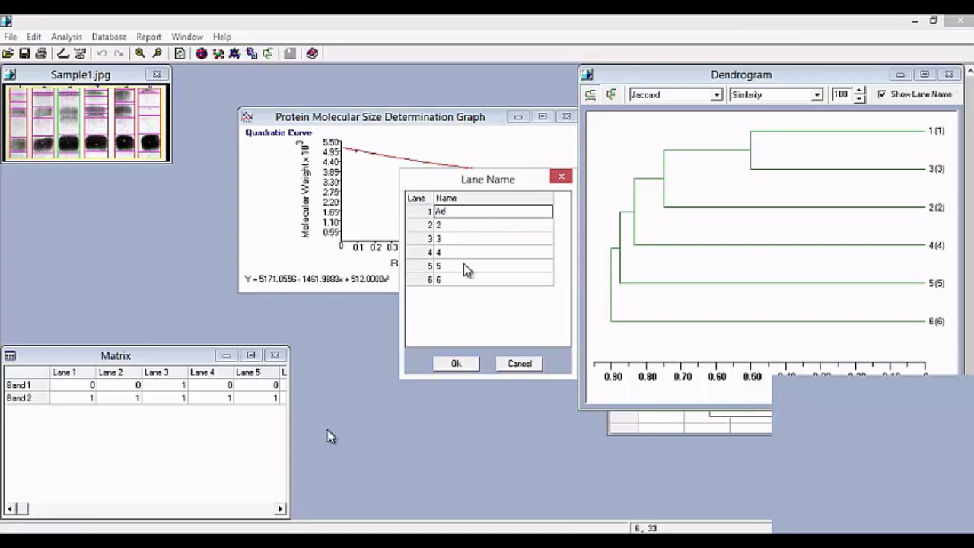
key(Return)
text(As)
key(Return)
key(Return)
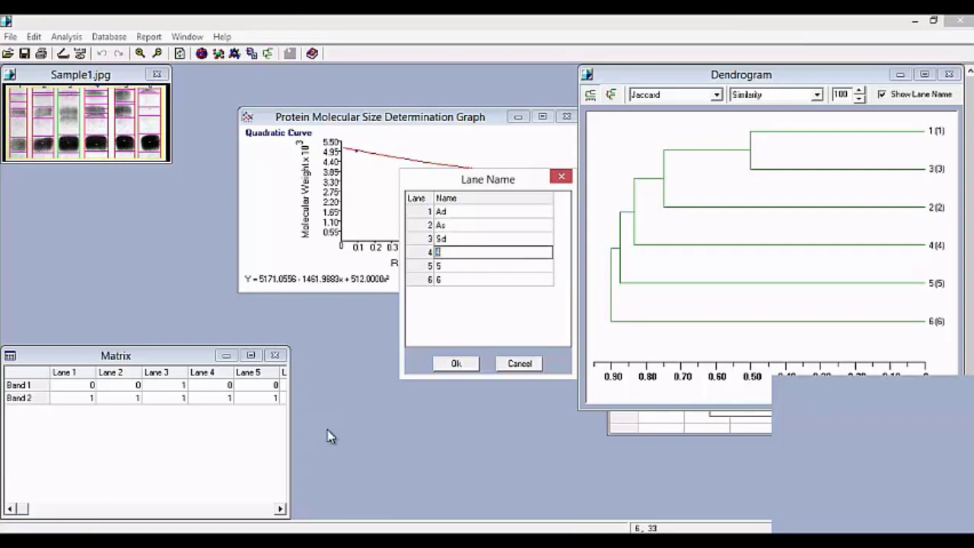
text(Df)
key(Return)
text(Cv)
key(Return)
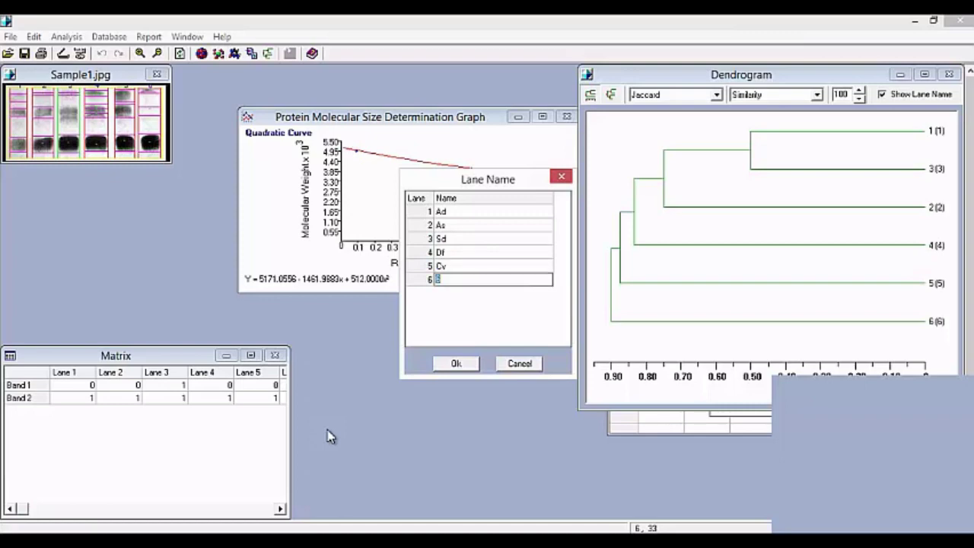
text(Ee)
click(459, 359)
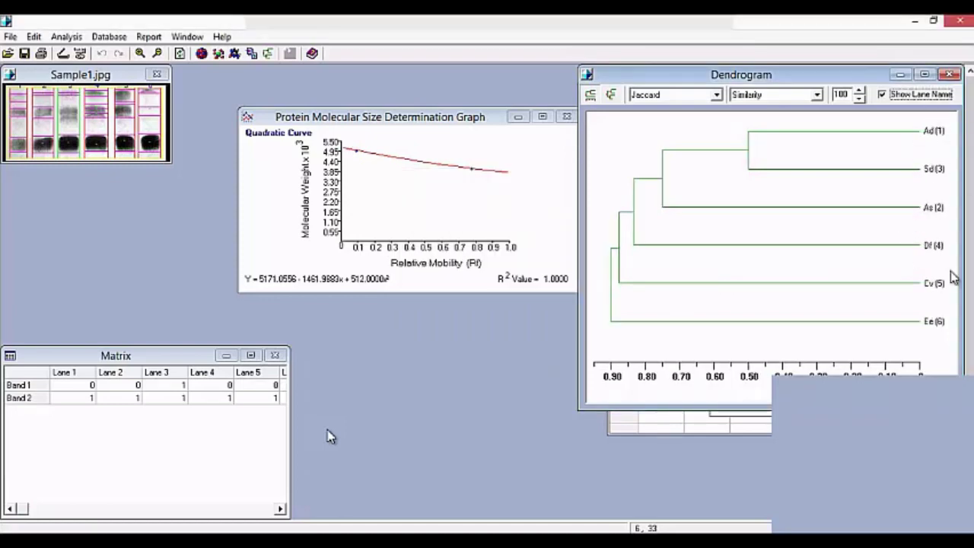
Generate an experiment report containing the Experiment Image, Molecular Weight Graph, Molecular Weight Table and Densitometry Tracing Graph.
click(148, 36)
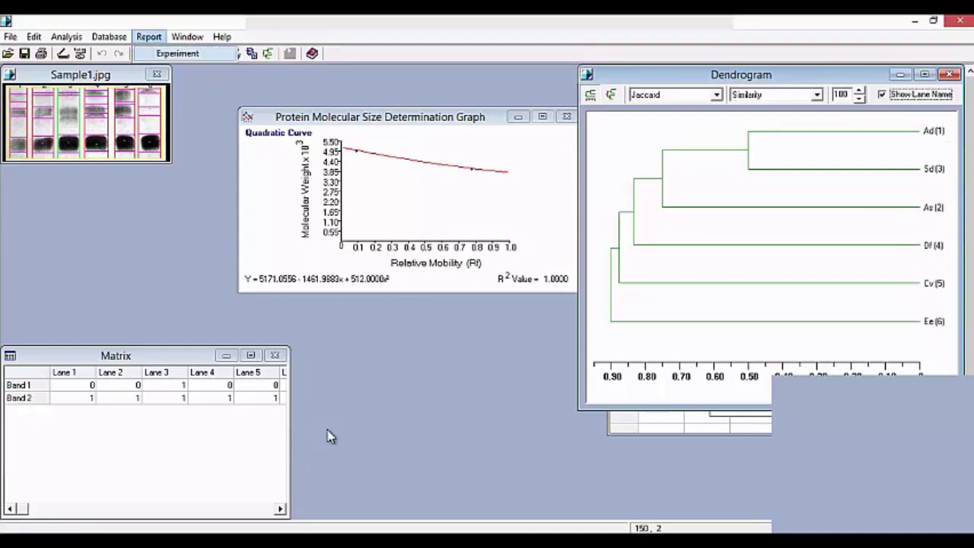
key(Return)
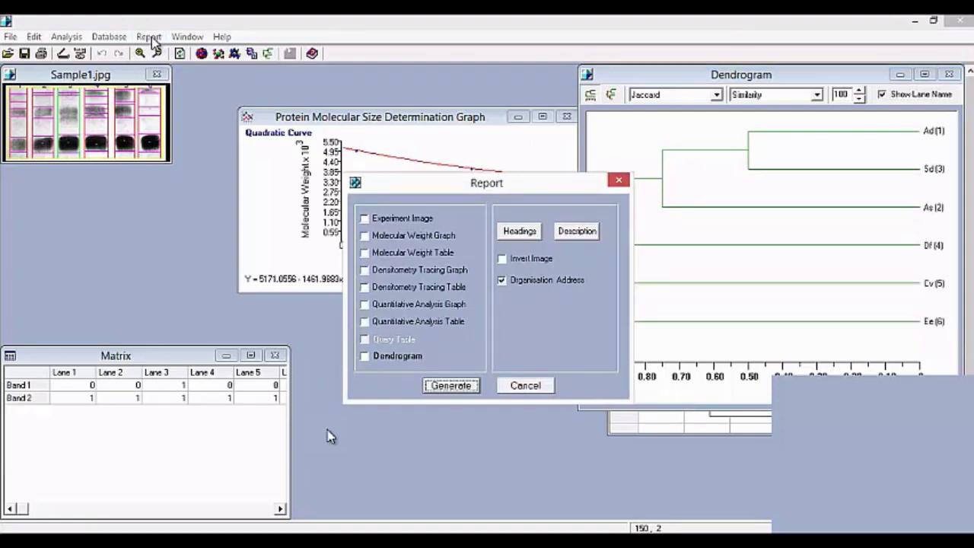
click(402, 219)
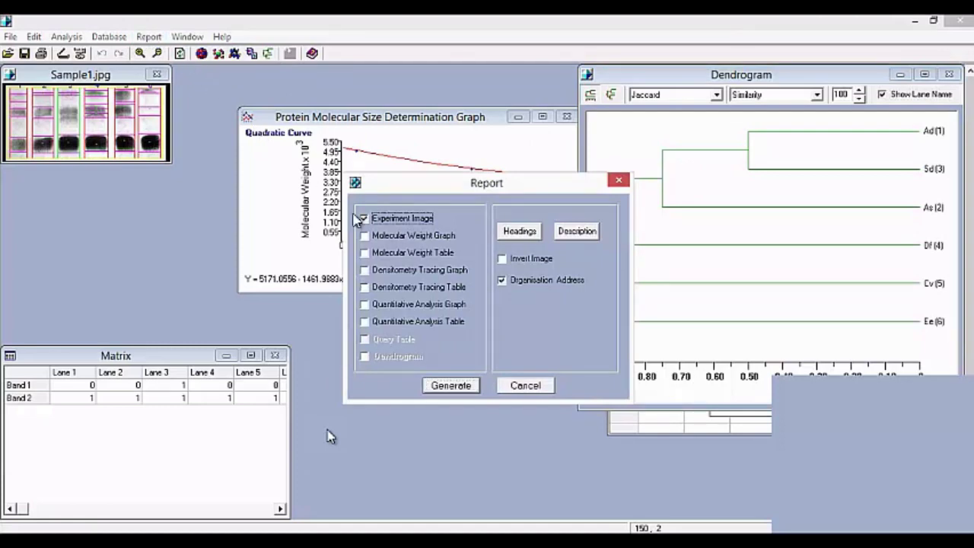
click(414, 236)
click(413, 252)
click(419, 271)
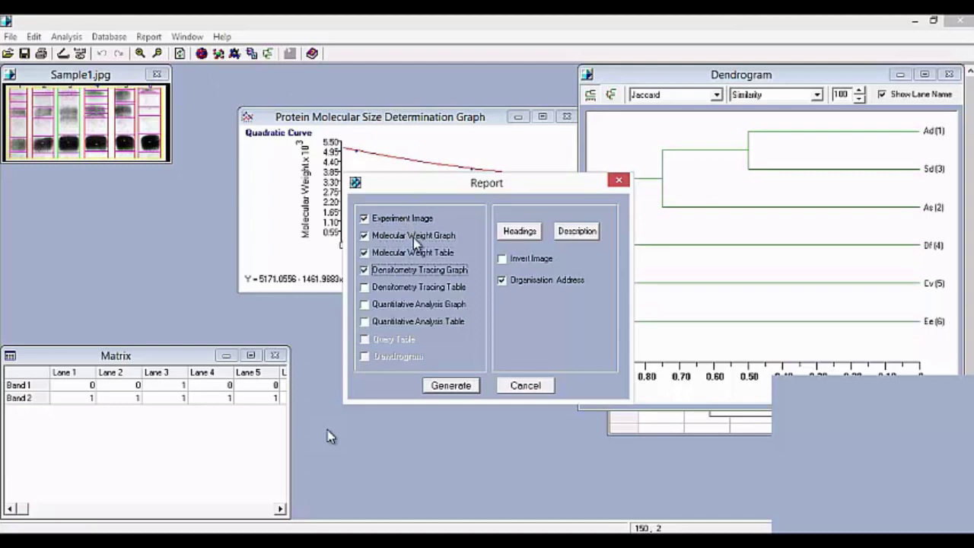
key(Return)
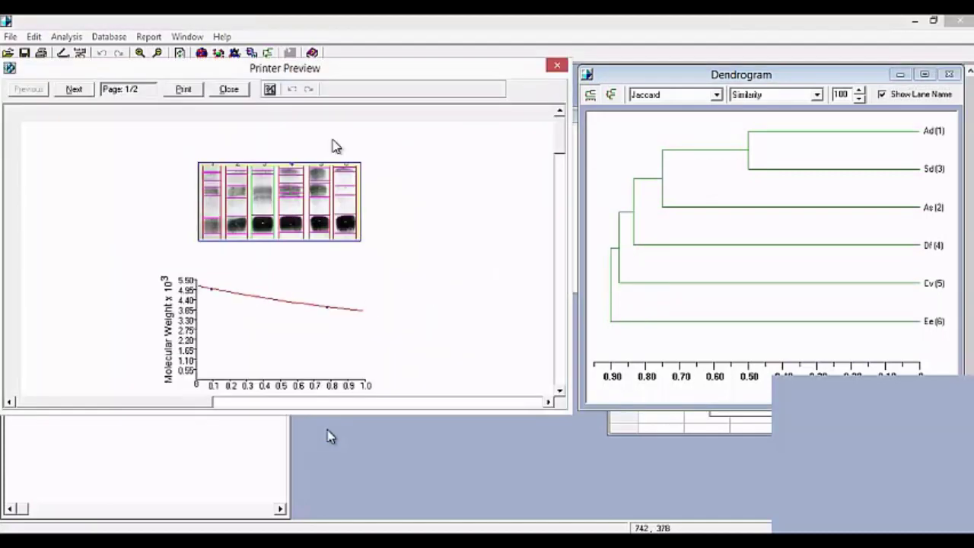
Review the gel image, molecular weight graph and size determination tables on the first page of the report preview.
scroll(383, 163, down, 5)
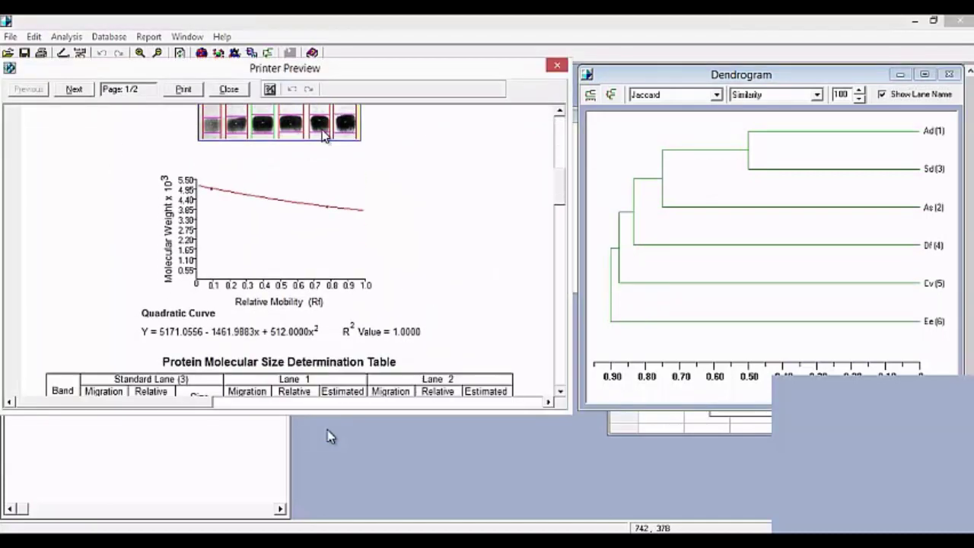
scroll(259, 122, down, 10)
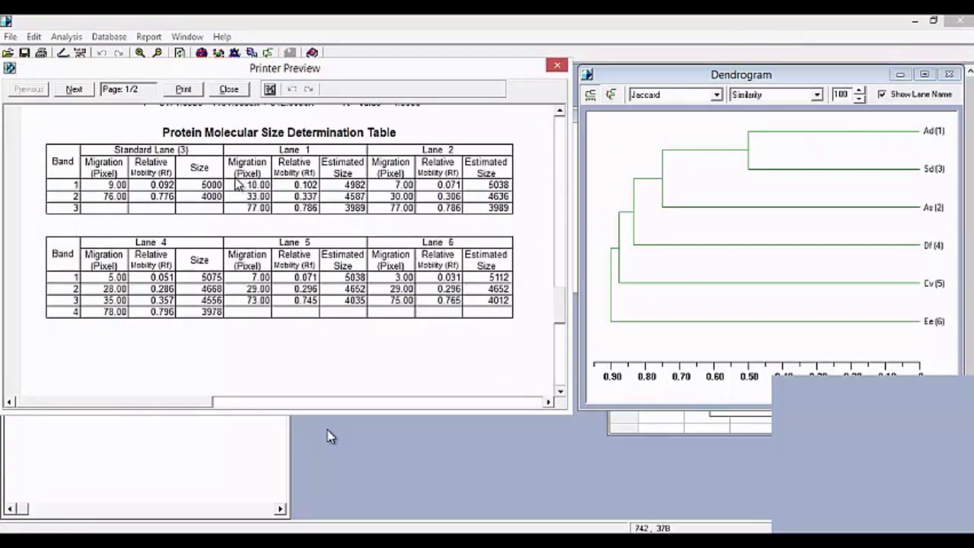
scroll(284, 200, down, 2)
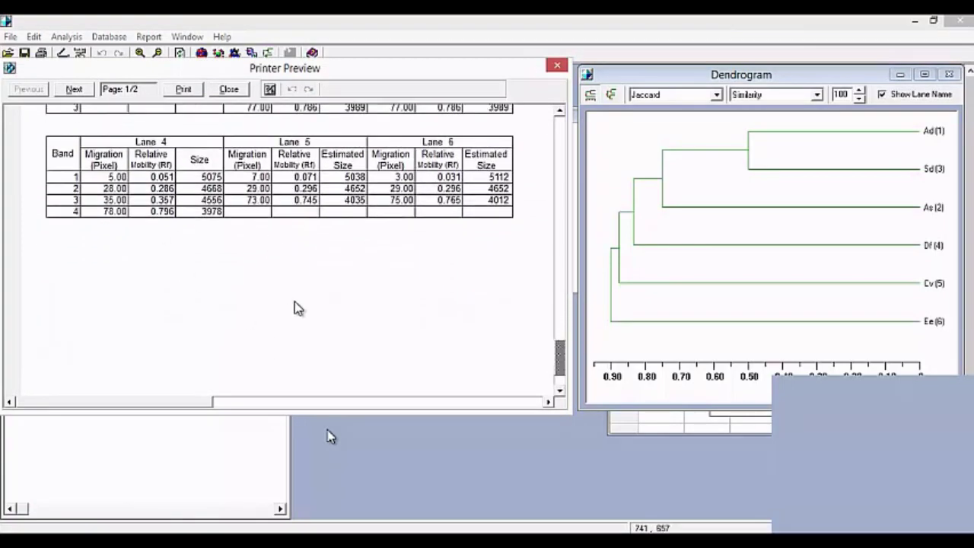
scroll(329, 436, up, 8)
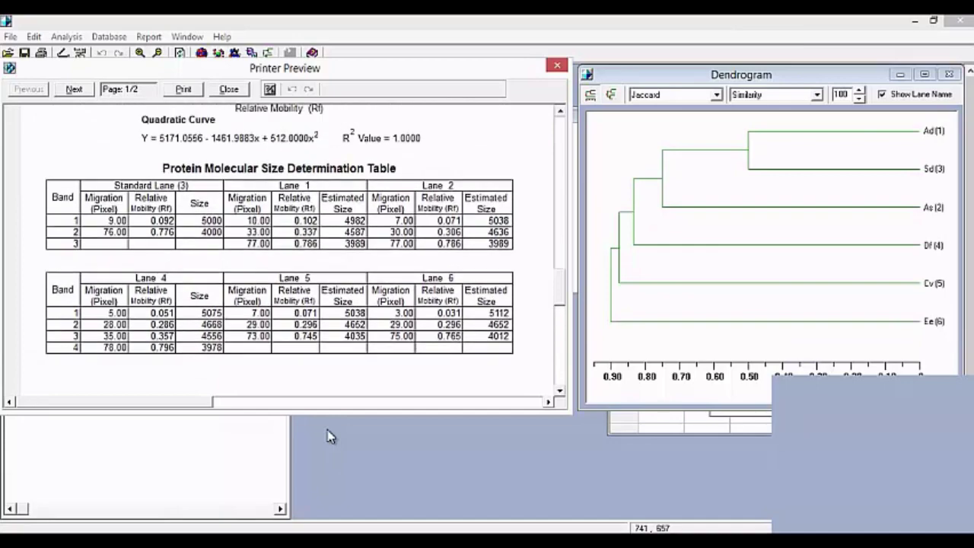
scroll(329, 436, up, 10)
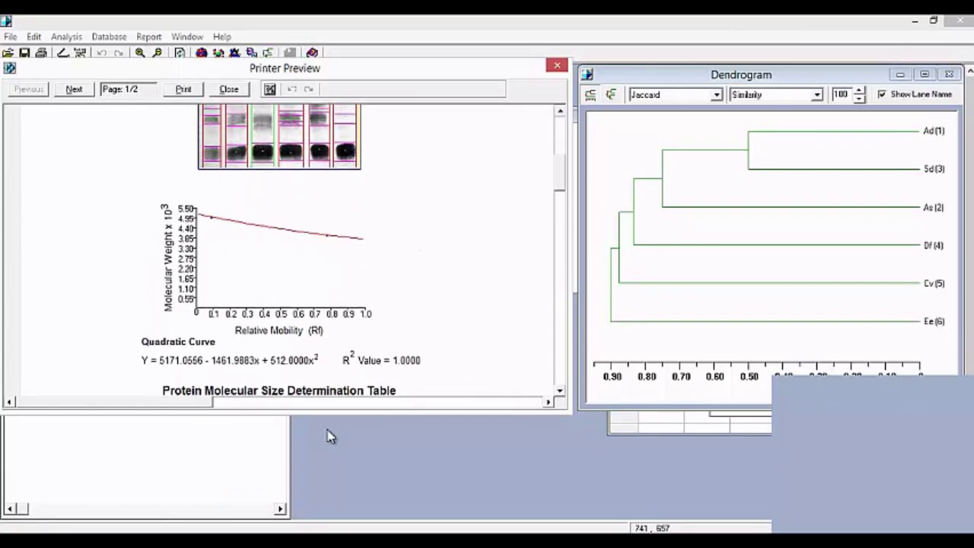
scroll(329, 436, up, 1)
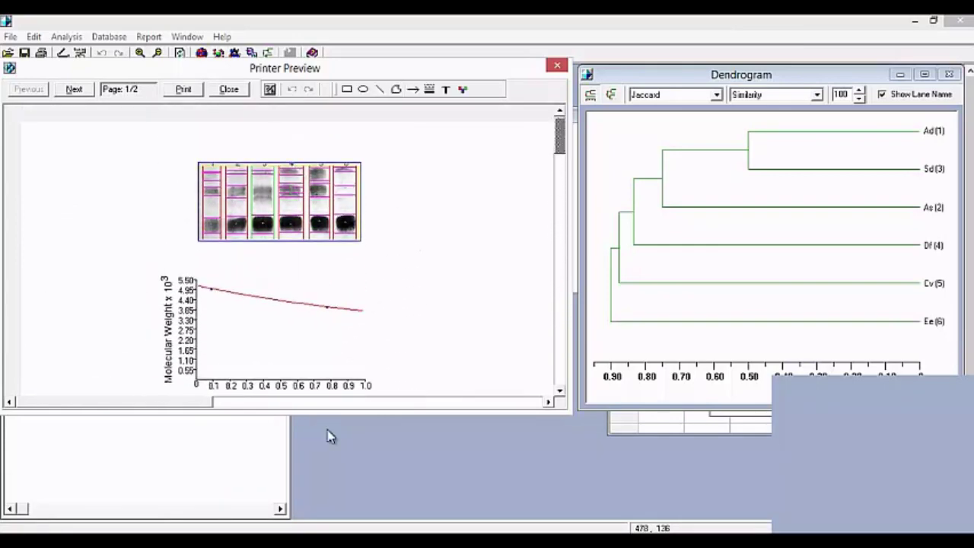
Draw two horizontal arrows out of lane 6 on the report's gel image, label each "eref", and close the preview.
drag(356, 221, 380, 220)
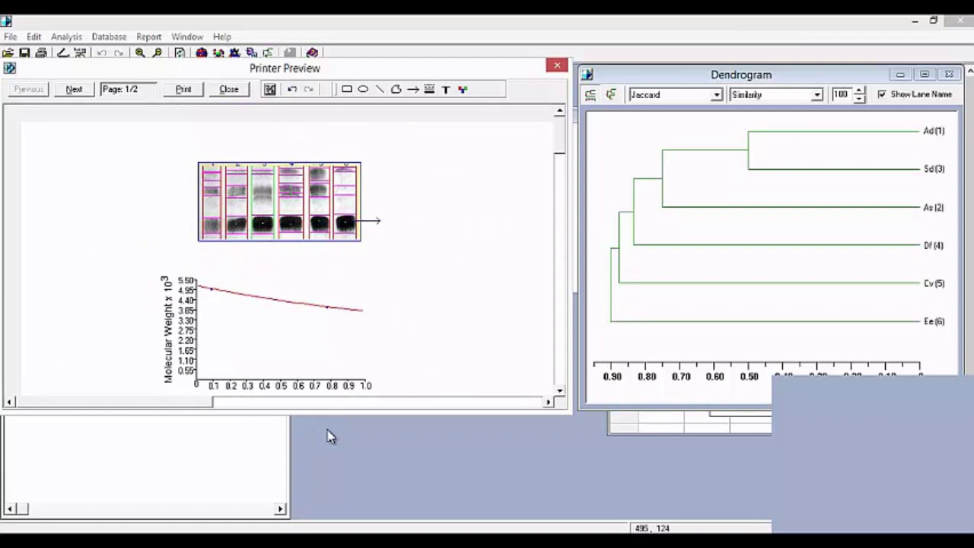
drag(354, 179, 384, 179)
click(446, 89)
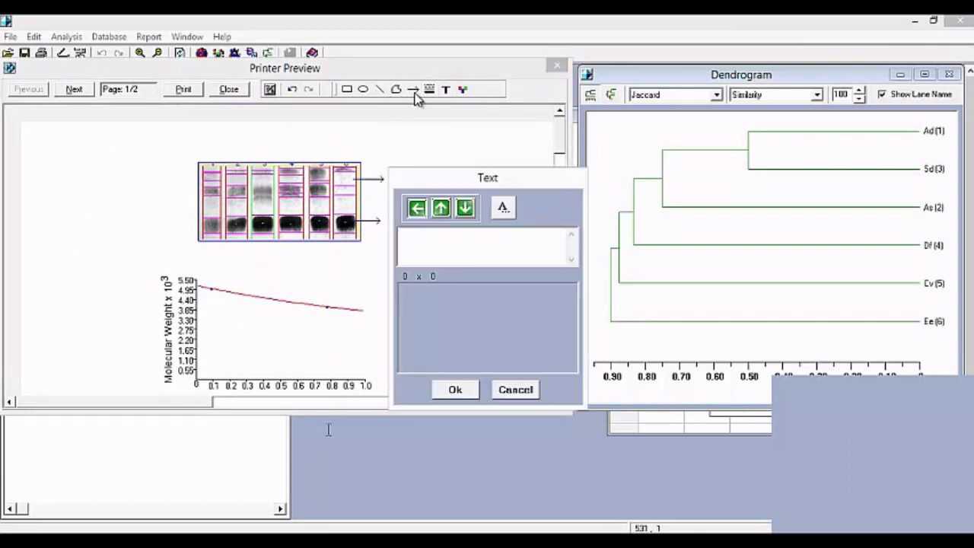
text(eref)
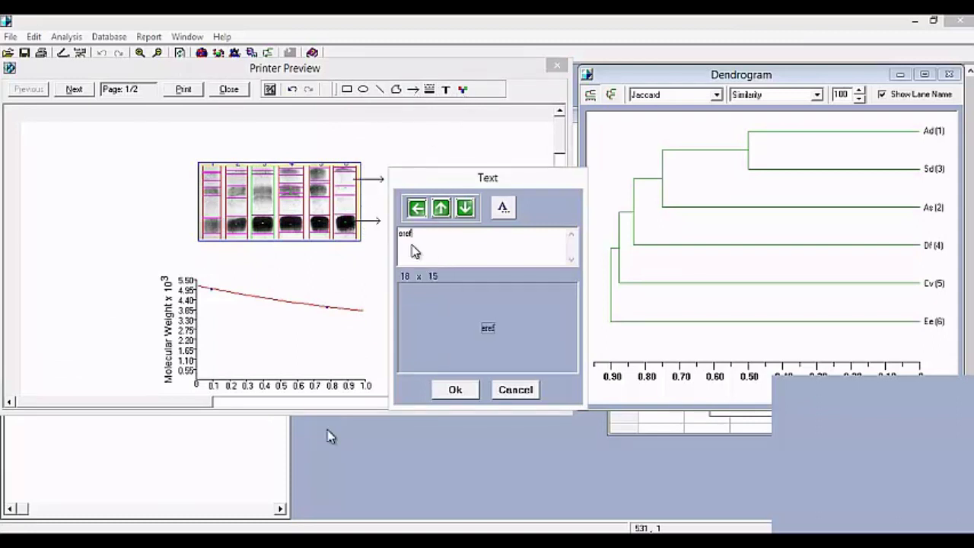
key(Return)
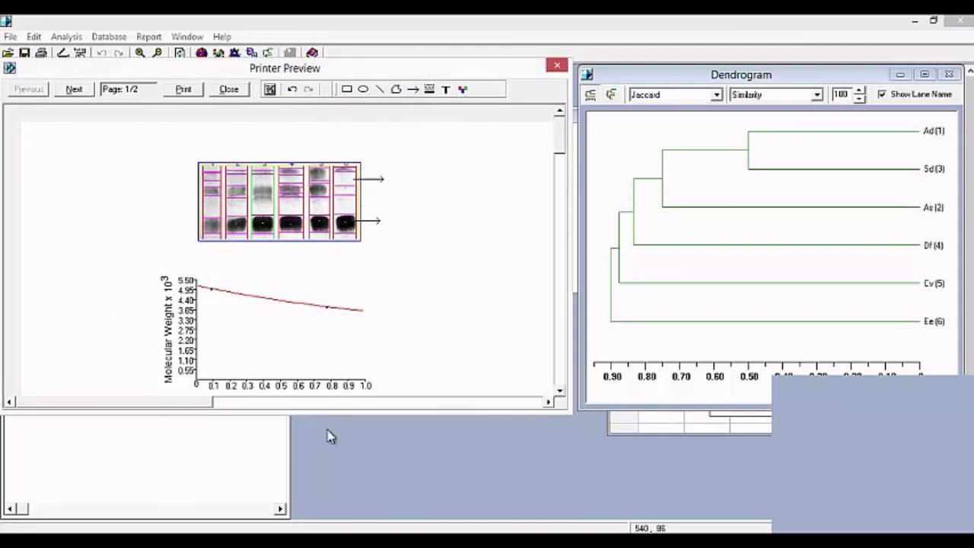
click(387, 176)
click(395, 185)
click(395, 222)
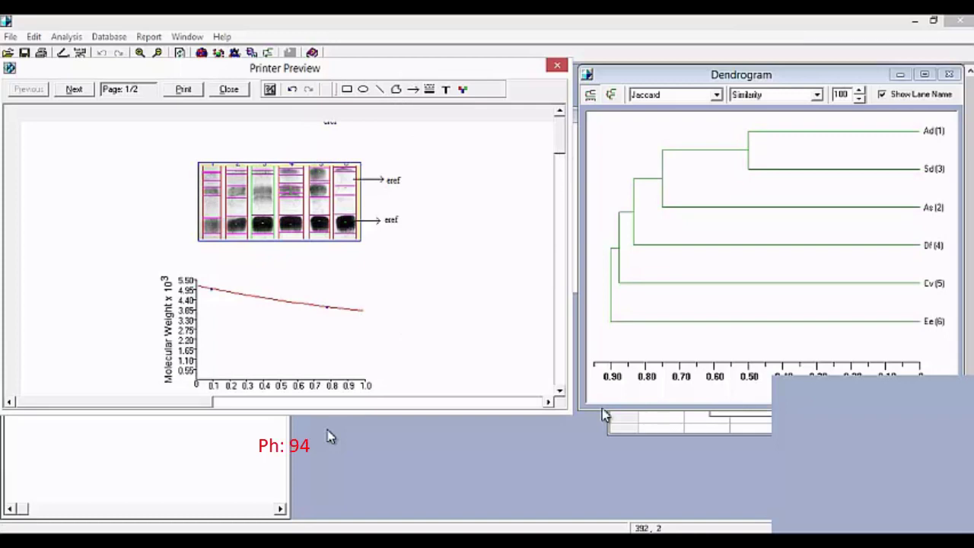
key(Escape)
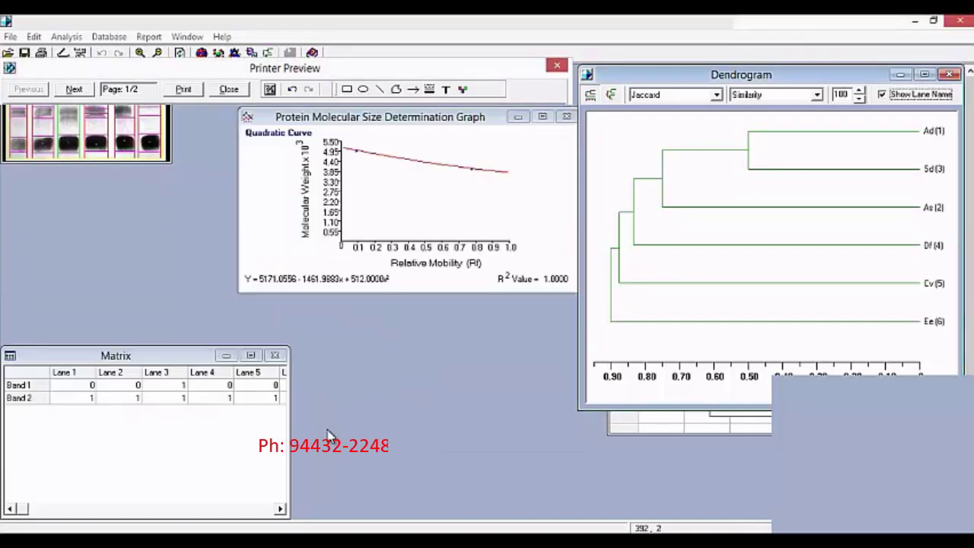
Open the DGelDAS help and browse its topics, including Crop Image under Image Enhancement.
click(312, 54)
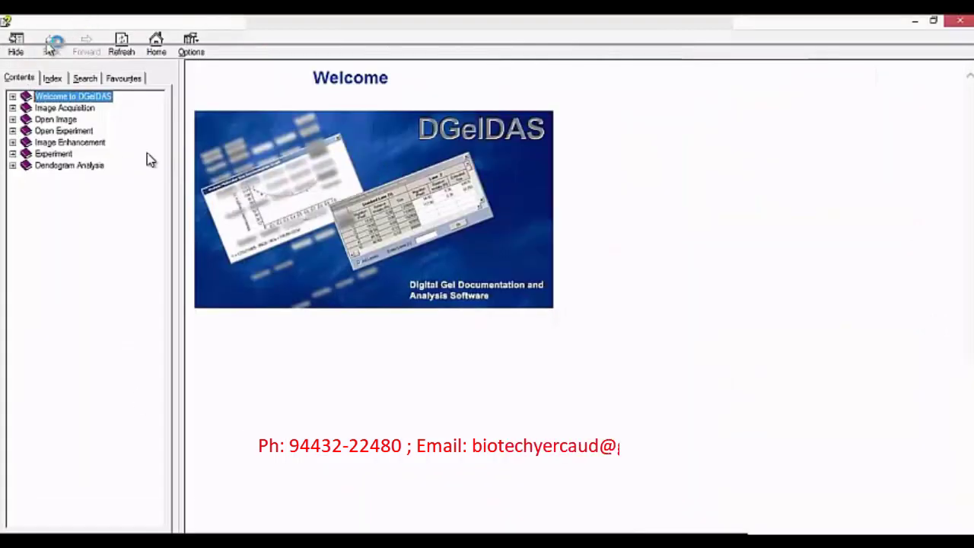
click(13, 97)
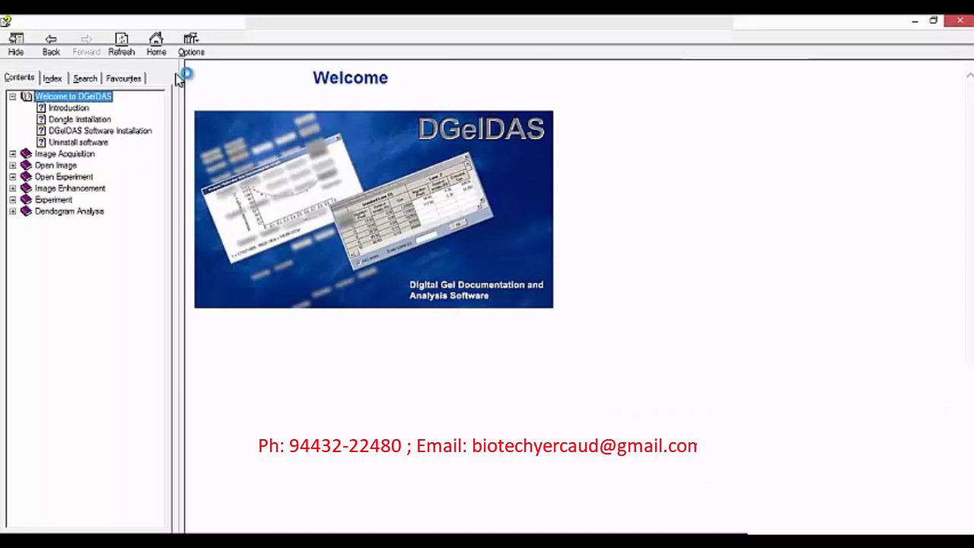
click(69, 107)
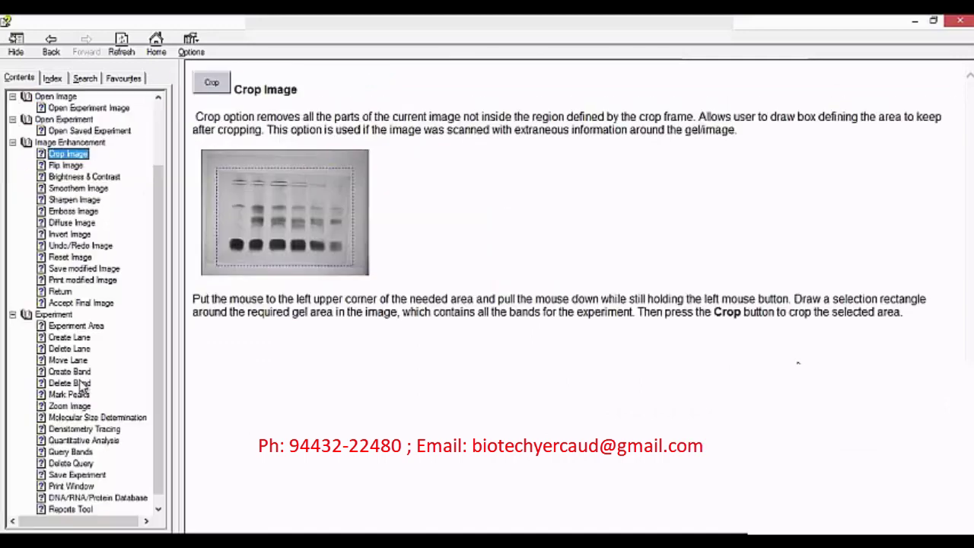